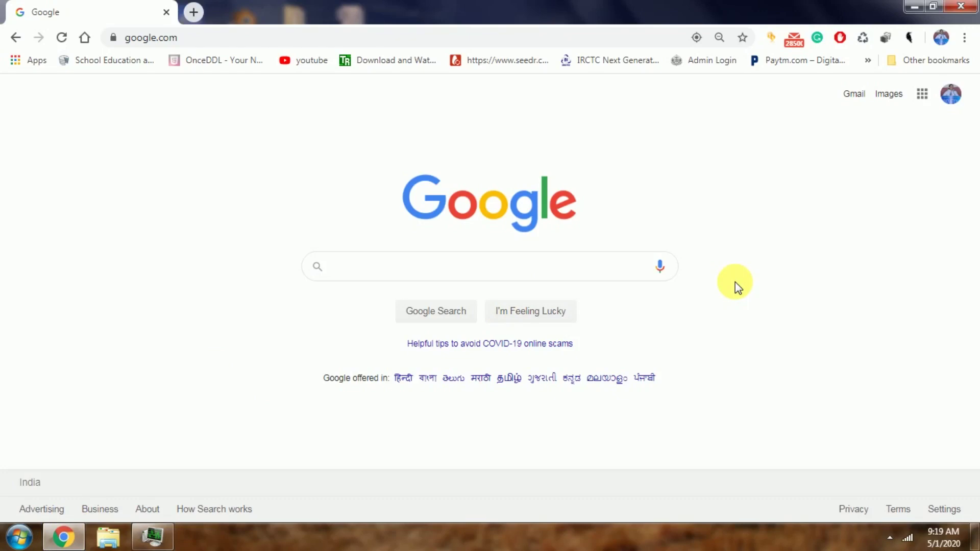
Open the Google apps panel from the top-right grid on the Google homepage.
{"action": "left_click", "coordinate": [923, 100]}
Launch Classroom, enter Medicinal Chemistry Final Year's Classwork page and show the Create options.
{"action": "scroll", "coordinate": [857, 296], "scroll_direction": "down", "scroll_amount": 5}
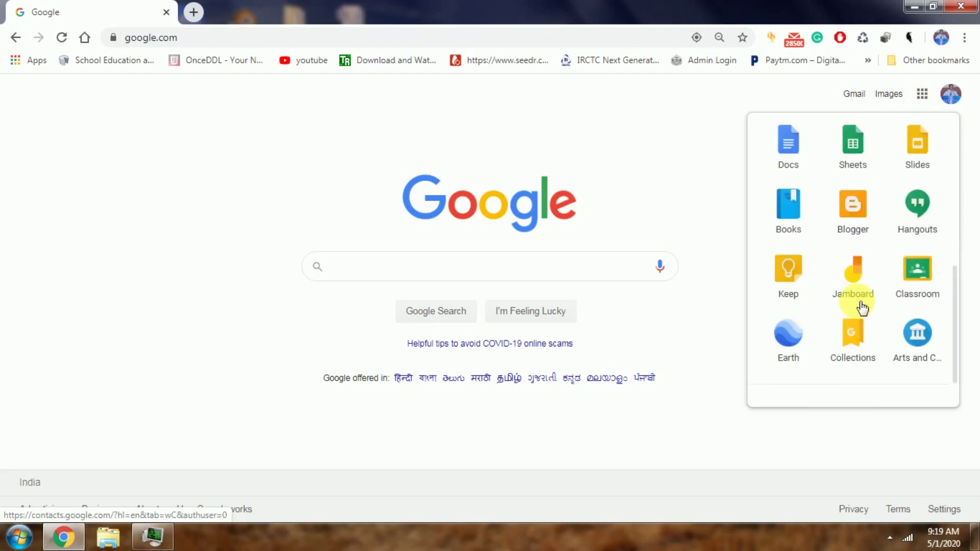
{"action": "left_click", "coordinate": [911, 332]}
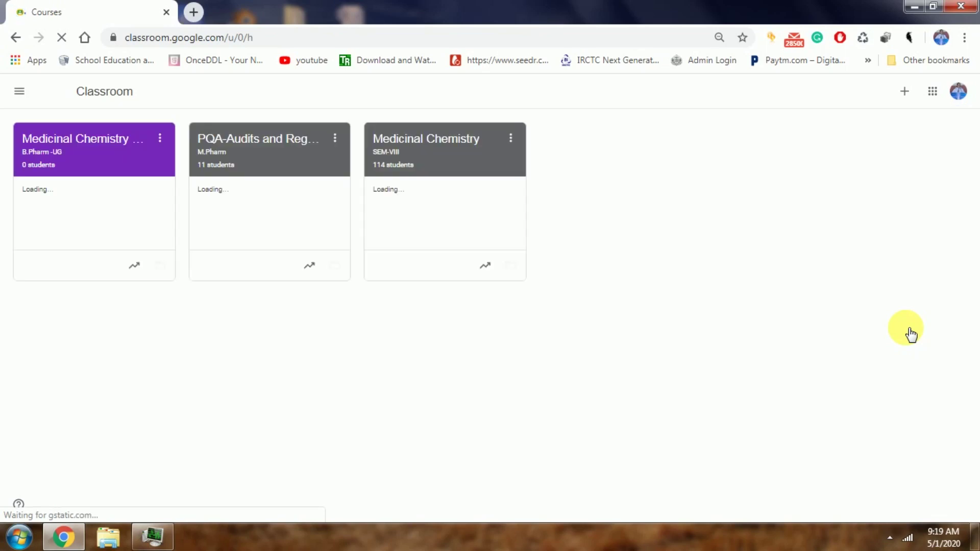
{"action": "left_click", "coordinate": [62, 139]}
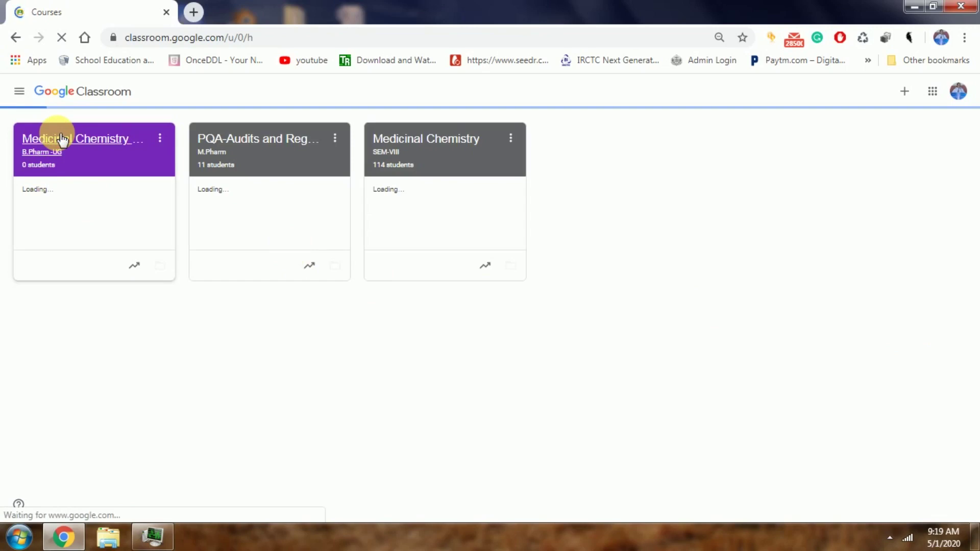
{"action": "left_click", "coordinate": [95, 154]}
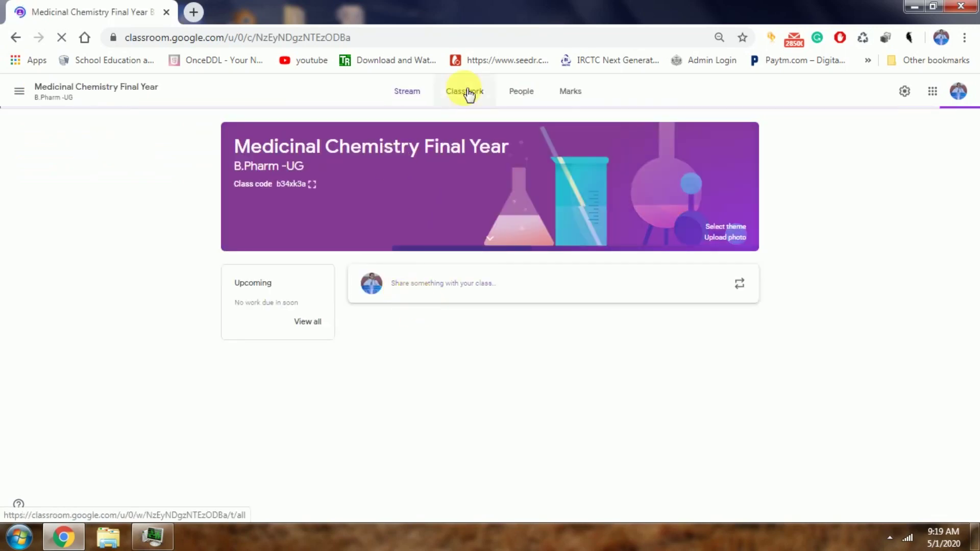
{"action": "left_click", "coordinate": [468, 93]}
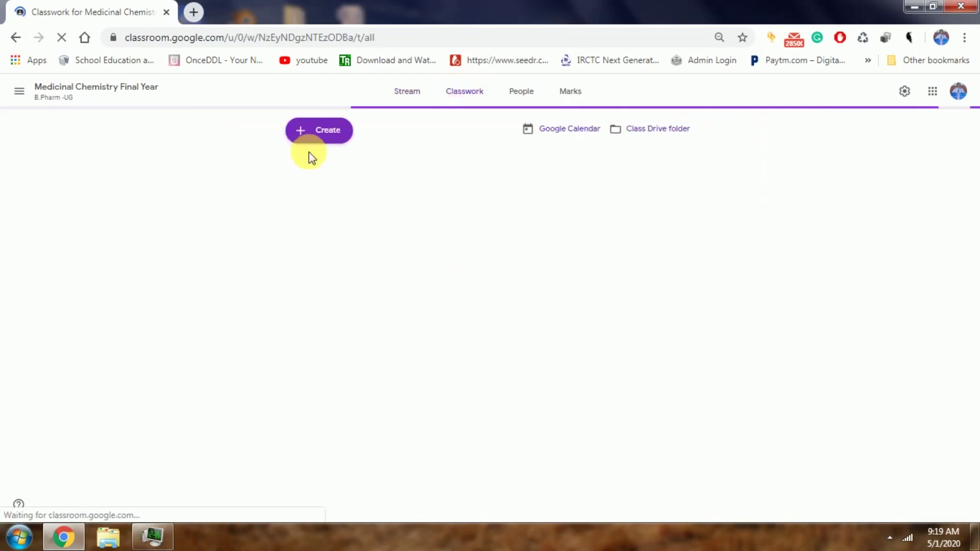
{"action": "left_click", "coordinate": [317, 139]}
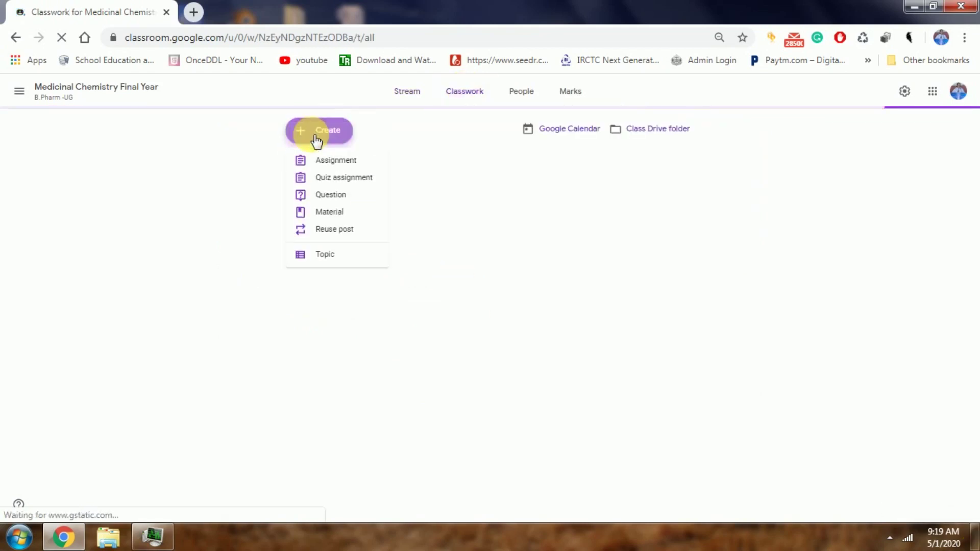
Create a material titled 'Sessional Question paper' and choose to attach a file from the computer.
{"action": "left_click", "coordinate": [323, 221]}
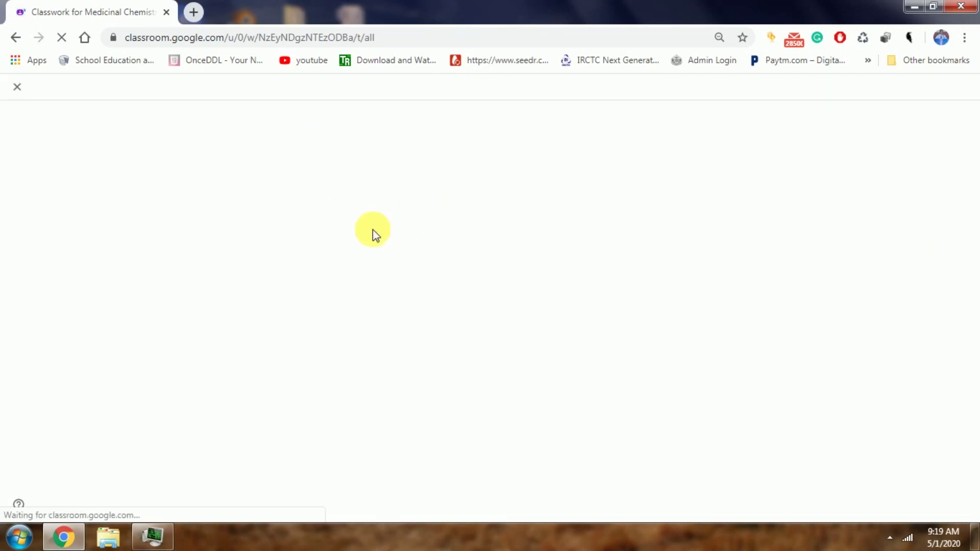
{"action": "left_click", "coordinate": [153, 133]}
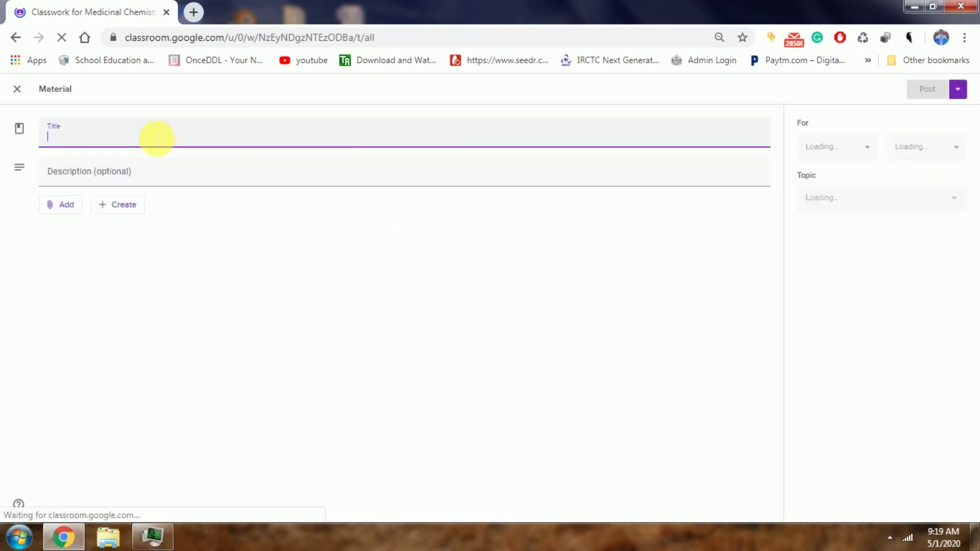
{"action": "type", "text": "Sess"}
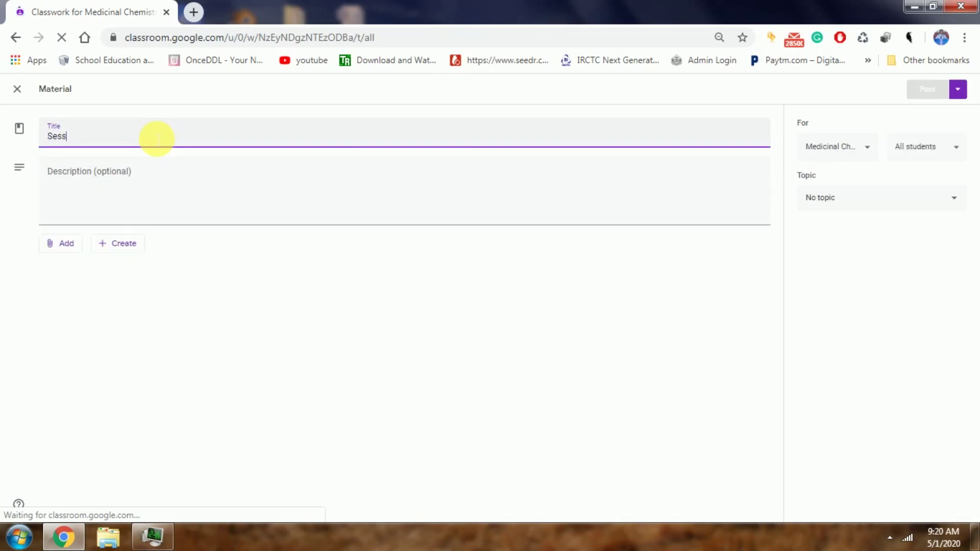
{"action": "type", "text": "ion"}
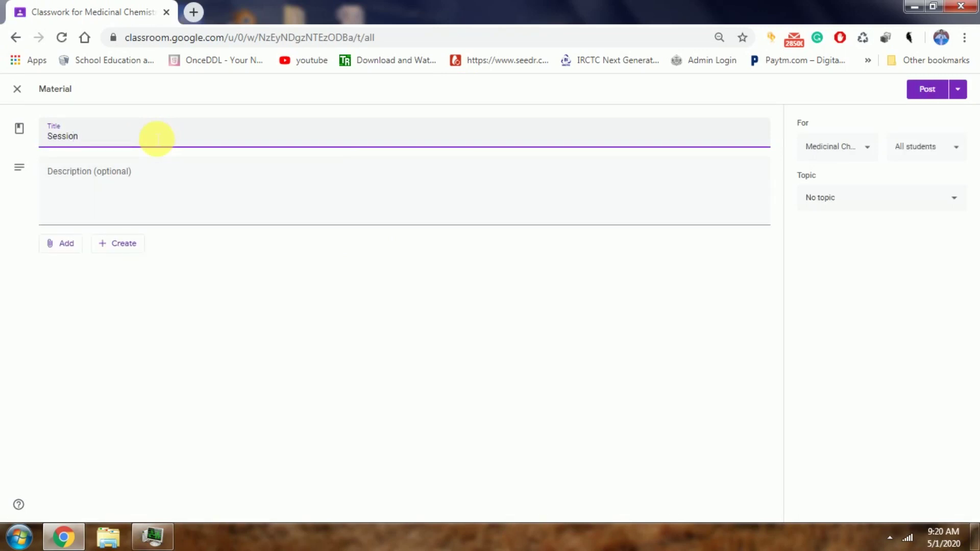
{"action": "type", "text": "al Question paper"}
{"action": "double_click", "coordinate": [66, 137]}
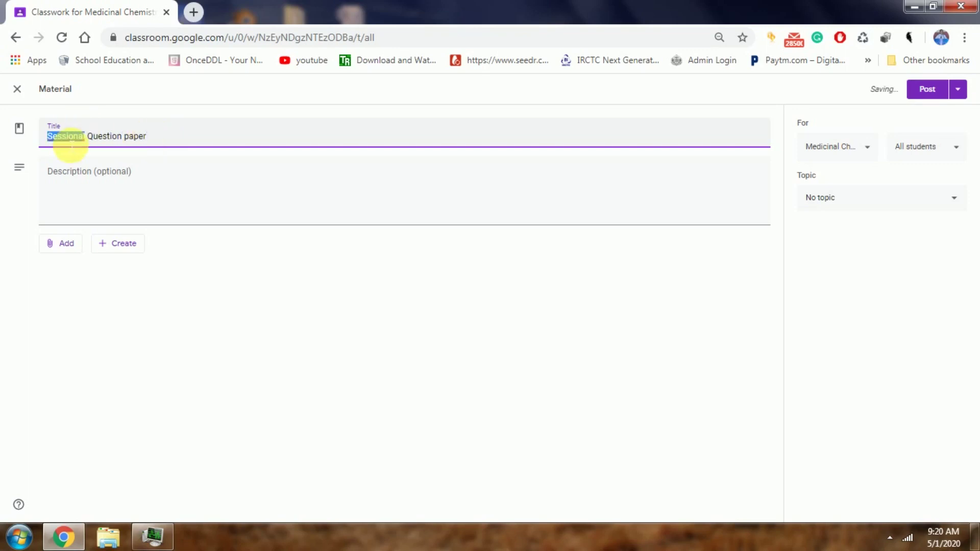
{"action": "right_click", "coordinate": [67, 139]}
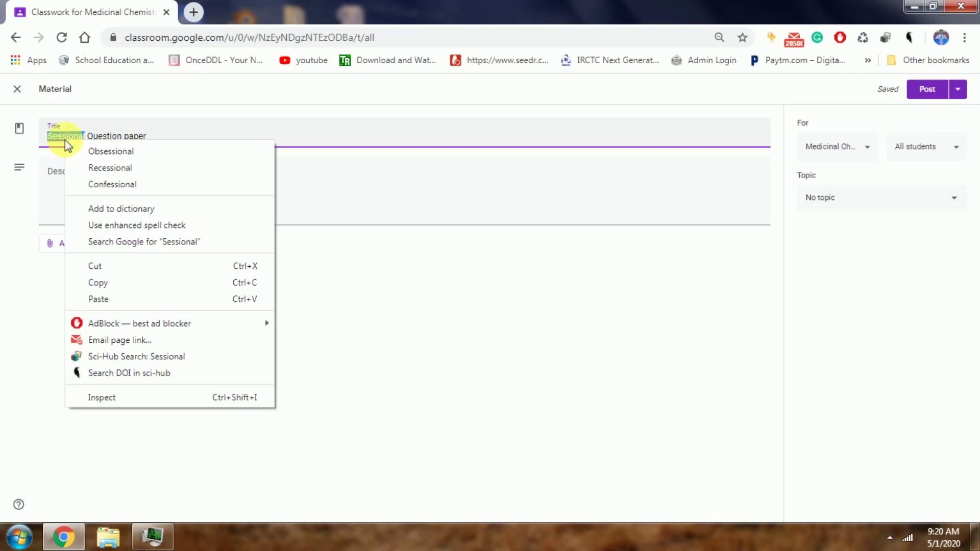
{"action": "left_click", "coordinate": [51, 171]}
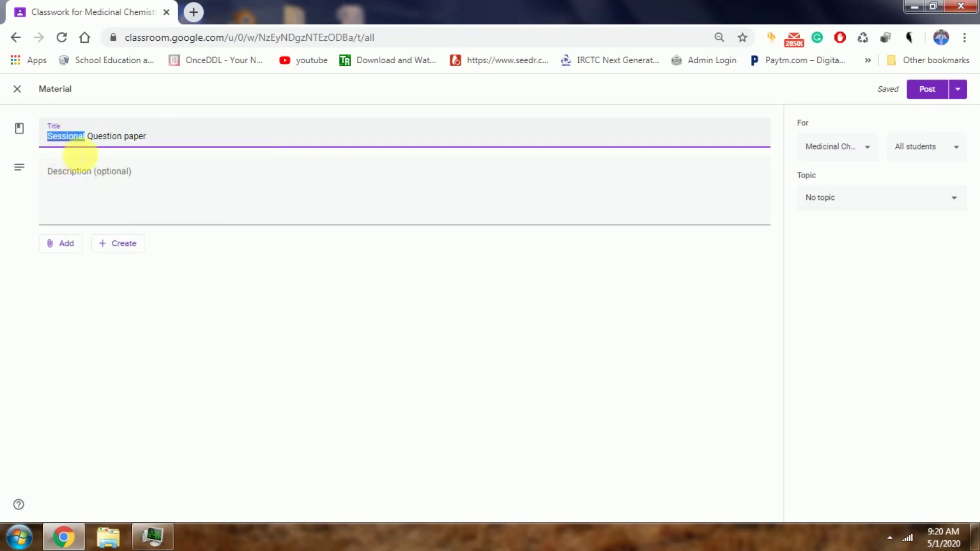
{"action": "left_click", "coordinate": [97, 171]}
{"action": "left_click", "coordinate": [74, 250]}
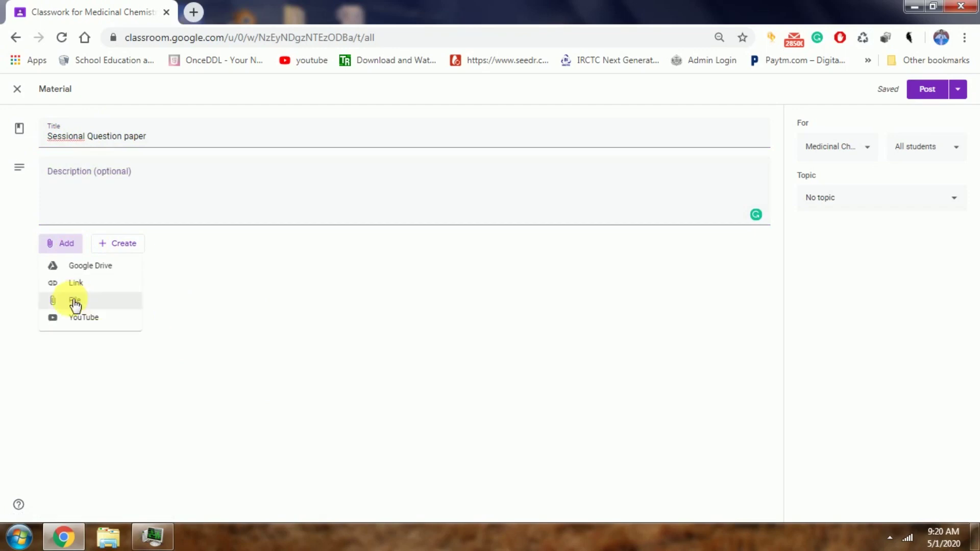
{"action": "left_click", "coordinate": [69, 300]}
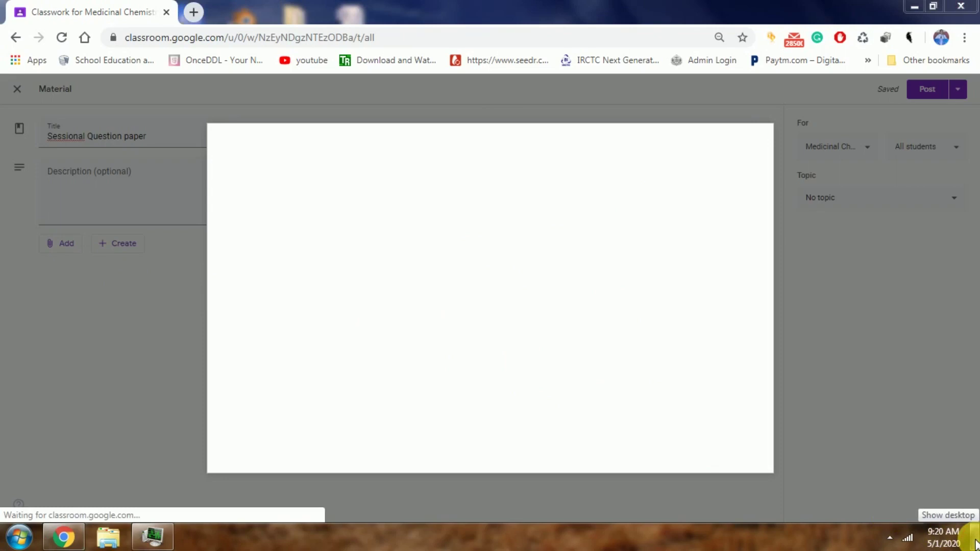
Pick MOCK PAPER-1.pdf from the Desktop folder as the file to upload.
{"action": "left_click", "coordinate": [975, 542]}
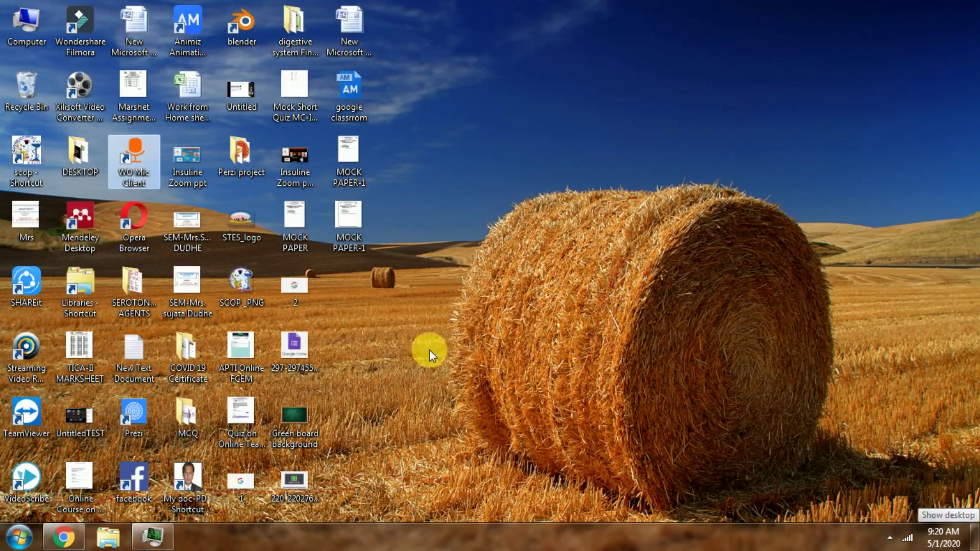
{"action": "left_click", "coordinate": [354, 239]}
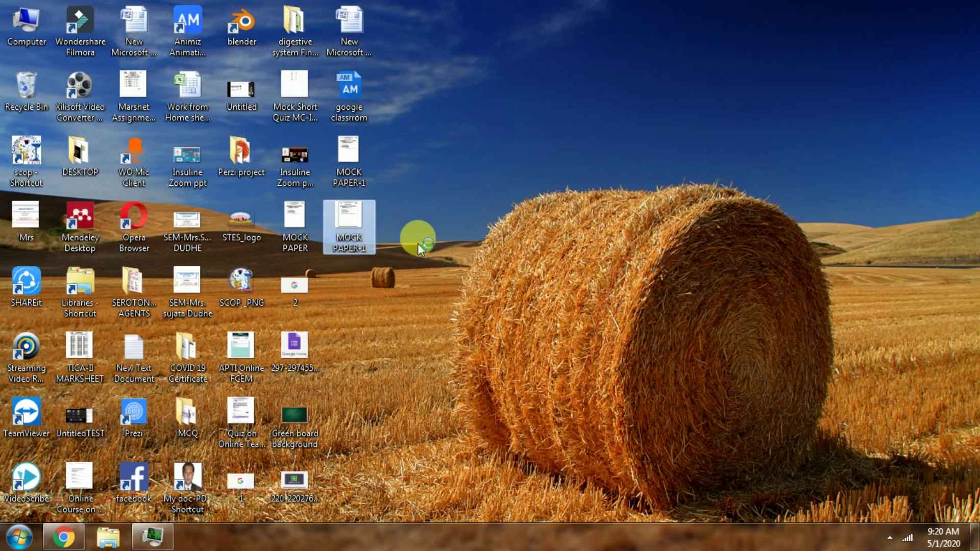
{"action": "left_click", "coordinate": [71, 541]}
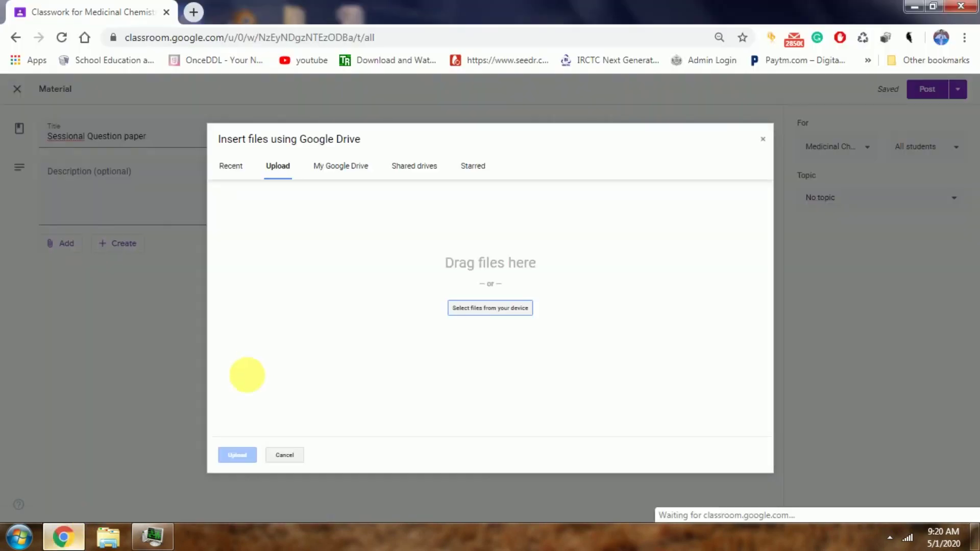
{"action": "left_click", "coordinate": [512, 313]}
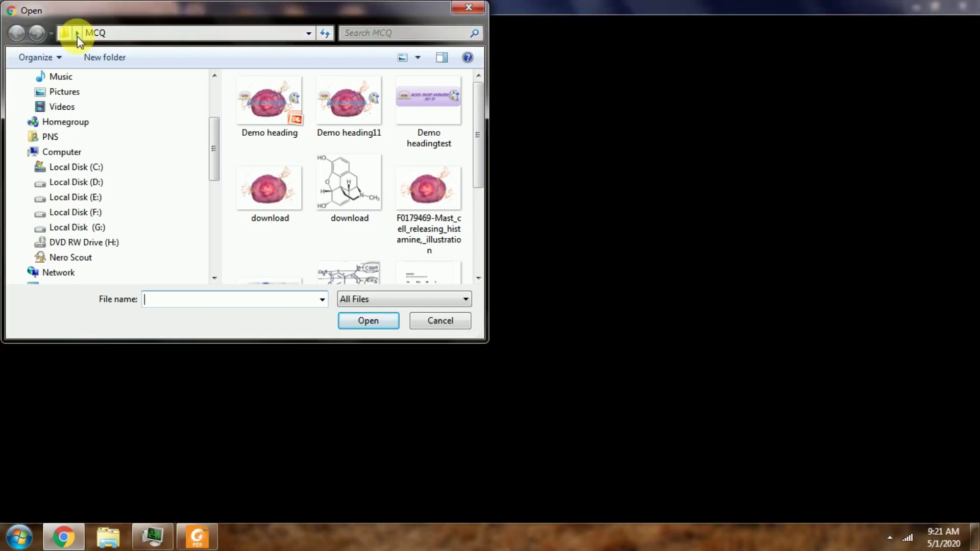
{"action": "left_click", "coordinate": [77, 34]}
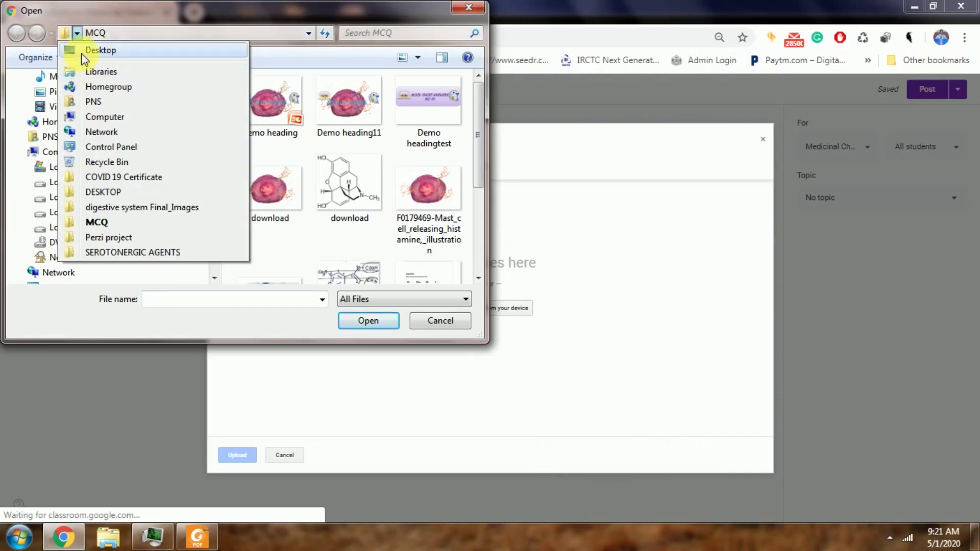
{"action": "left_click", "coordinate": [83, 51]}
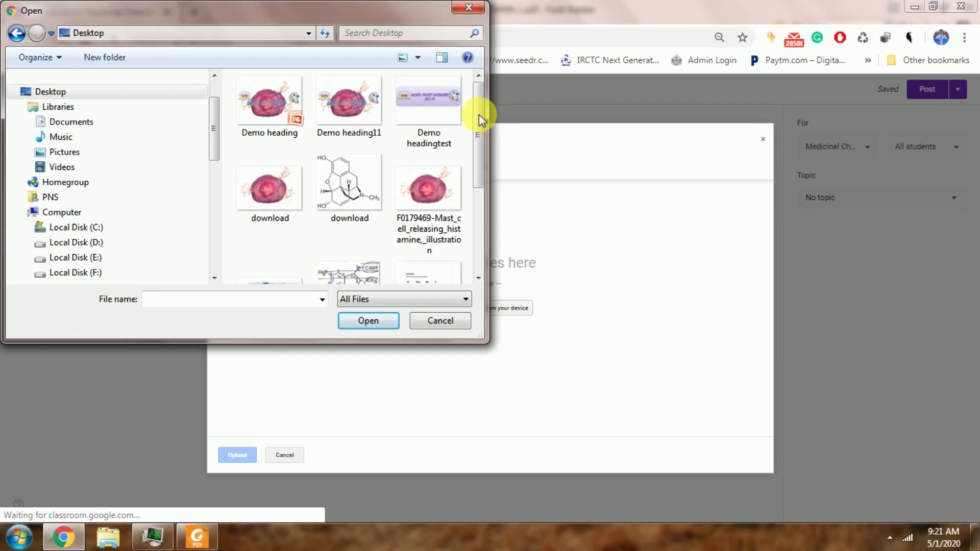
{"action": "scroll", "coordinate": [479, 115], "scroll_direction": "down", "scroll_amount": 3}
{"action": "left_click_drag", "start_coordinate": [477, 186], "coordinate": [485, 89]}
{"action": "double_click", "coordinate": [312, 102]}
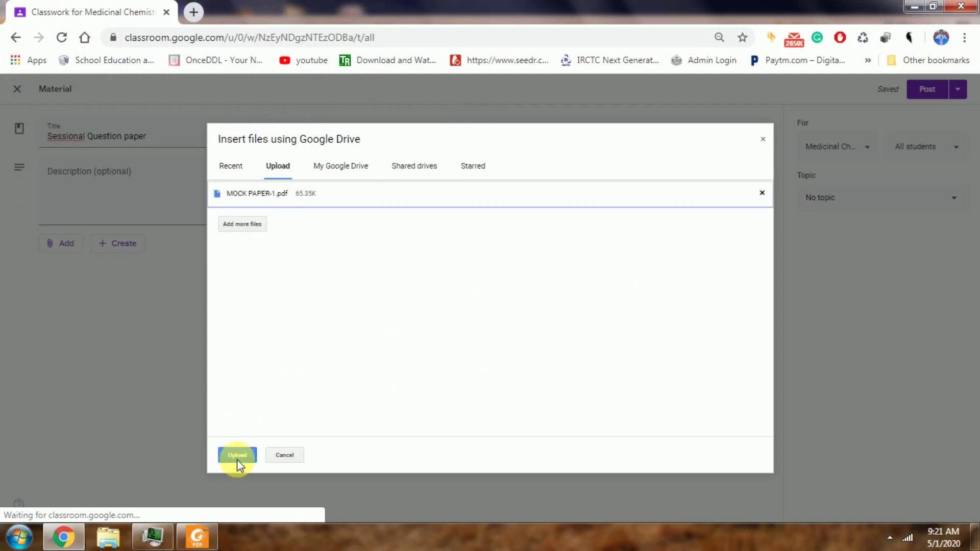
Upload MOCK PAPER-1.pdf and schedule the material for 2 May 2020 at 09:00.
{"action": "left_click", "coordinate": [232, 454]}
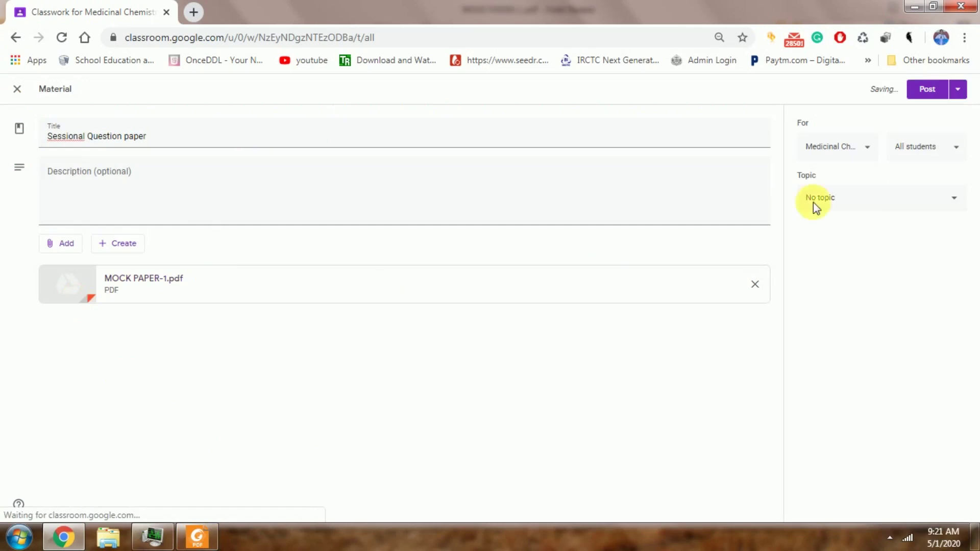
{"action": "left_click", "coordinate": [960, 92]}
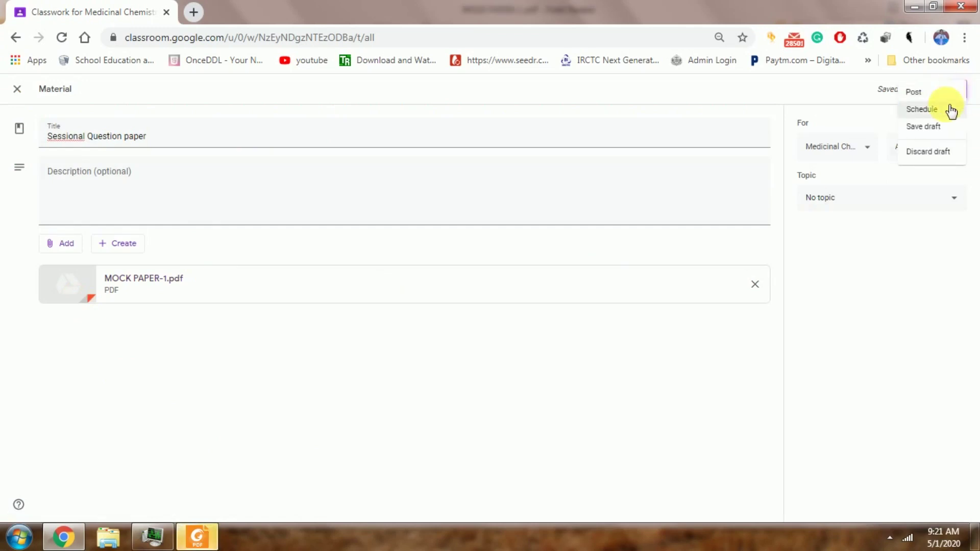
{"action": "left_click", "coordinate": [951, 110]}
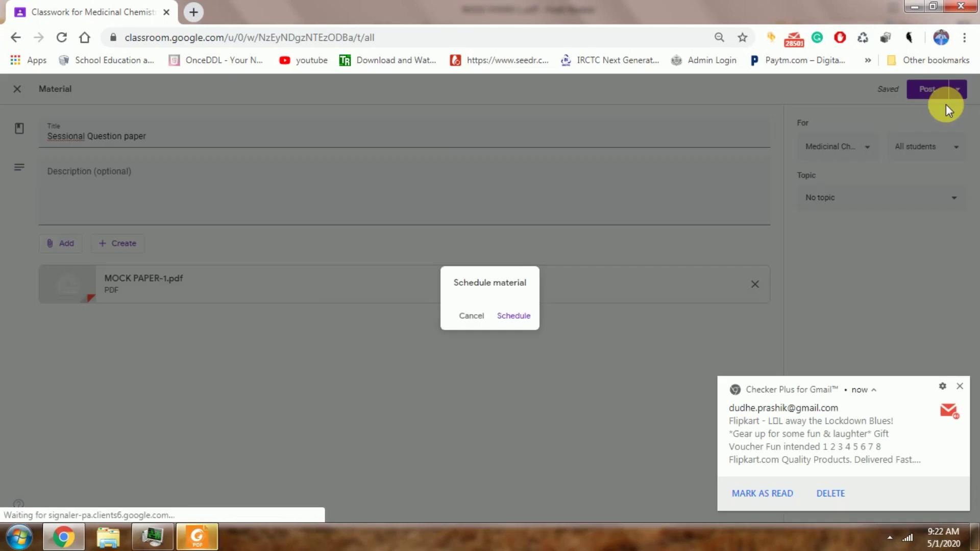
{"action": "left_click", "coordinate": [959, 387]}
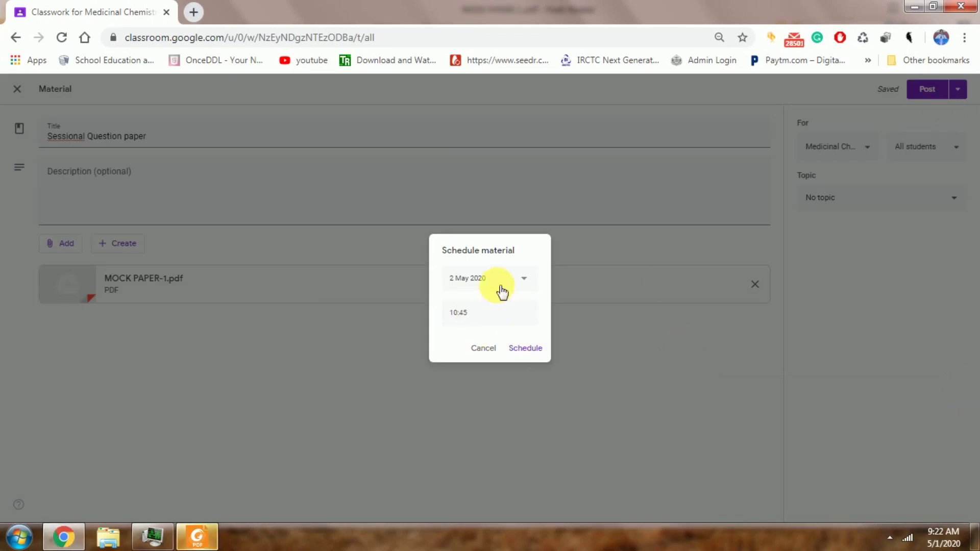
{"action": "left_click", "coordinate": [475, 317]}
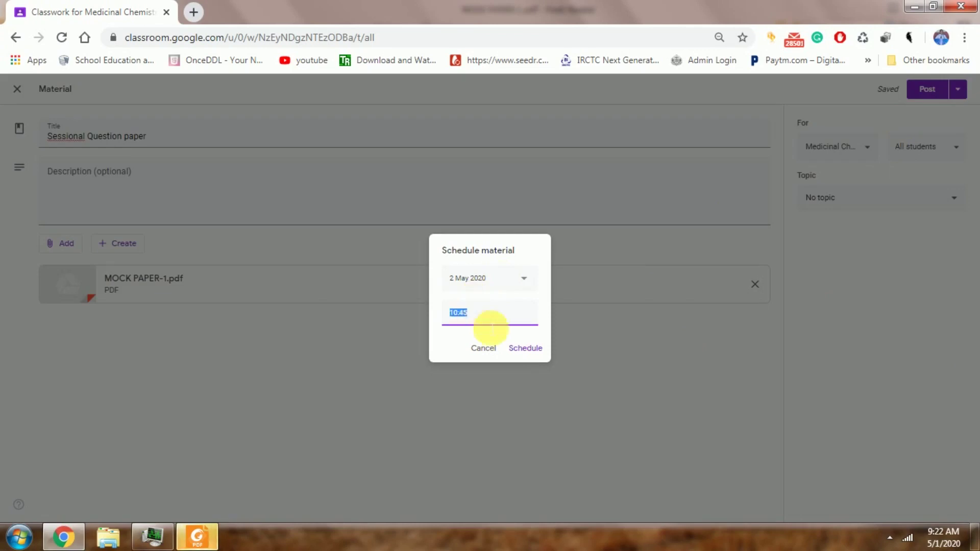
{"action": "left_click", "coordinate": [530, 281]}
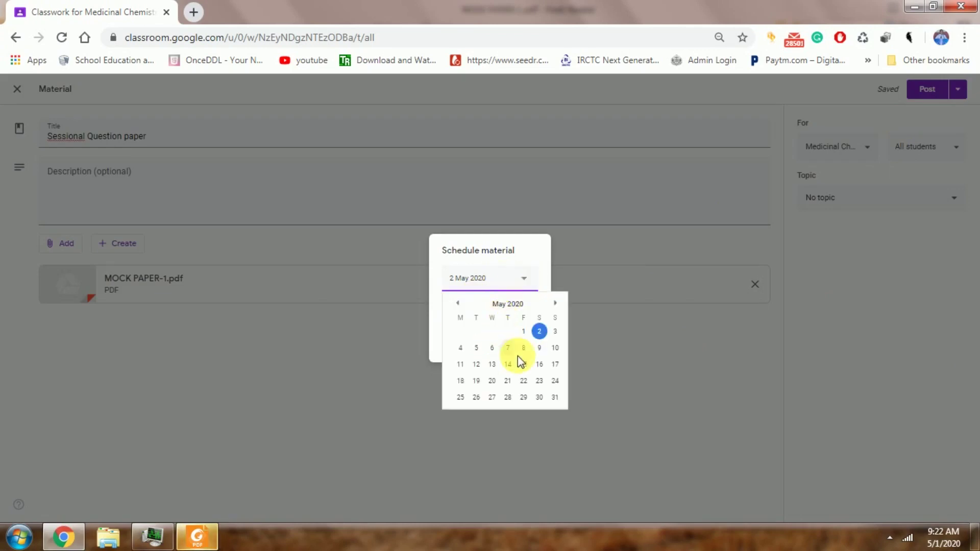
{"action": "left_click", "coordinate": [538, 333]}
{"action": "left_click", "coordinate": [496, 316]}
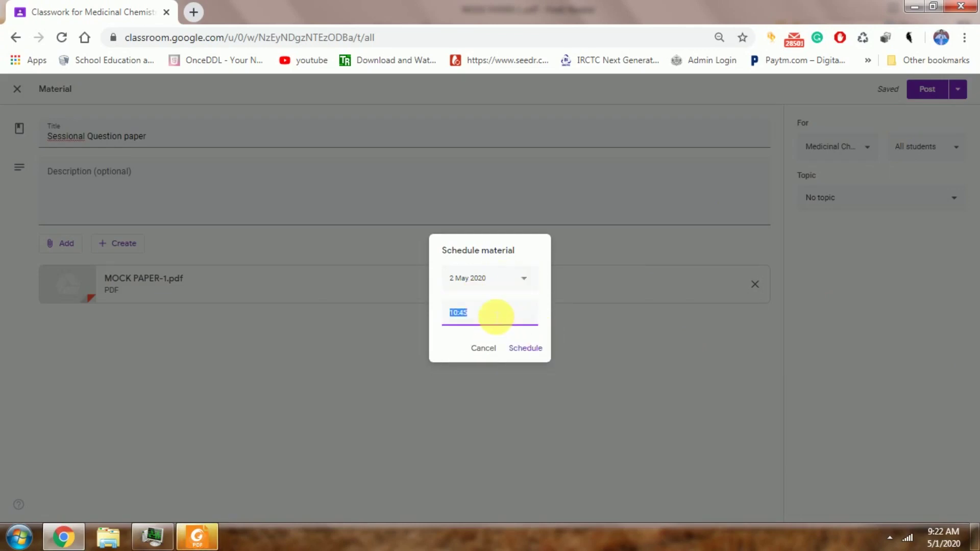
{"action": "type", "text": "9:00"}
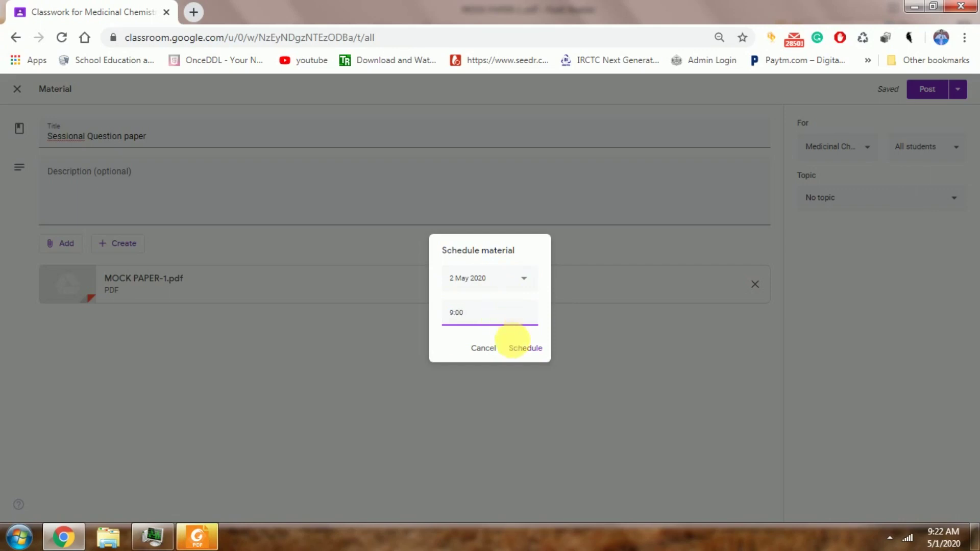
{"action": "left_click", "coordinate": [517, 348]}
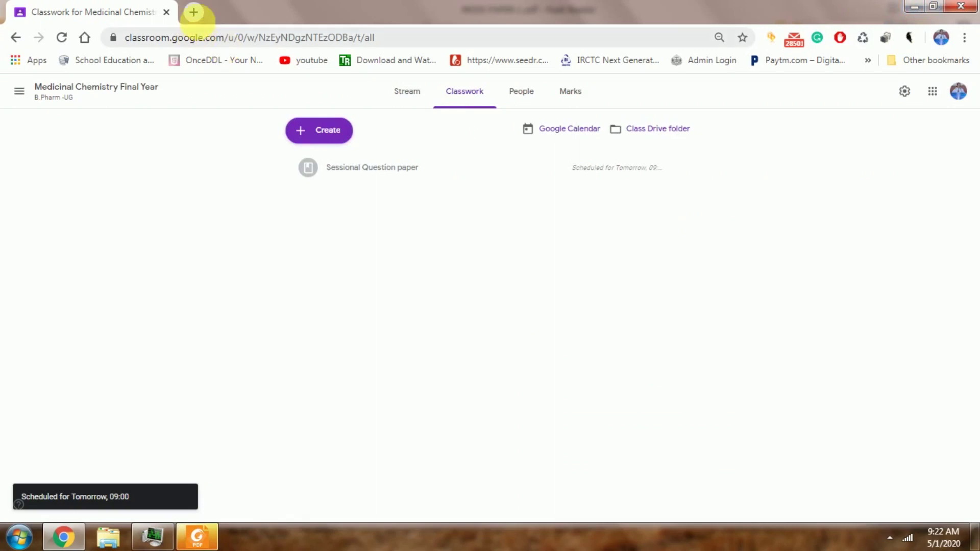
Scroll through the MOCK PAPER-1.pdf question paper in Foxit Reader, then close it.
{"action": "left_click", "coordinate": [195, 14]}
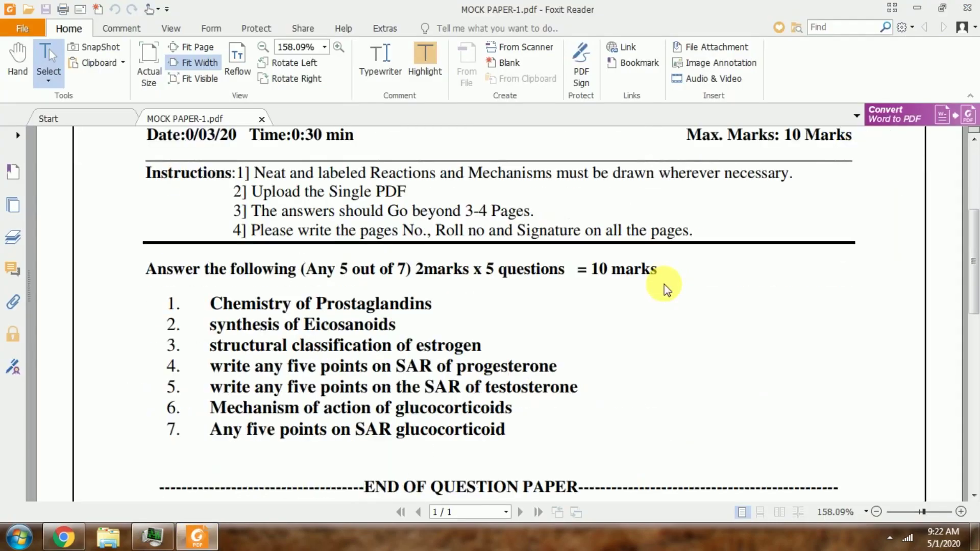
{"action": "scroll", "coordinate": [663, 287], "scroll_direction": "down", "scroll_amount": 3}
{"action": "scroll", "coordinate": [663, 287], "scroll_direction": "up", "scroll_amount": 8}
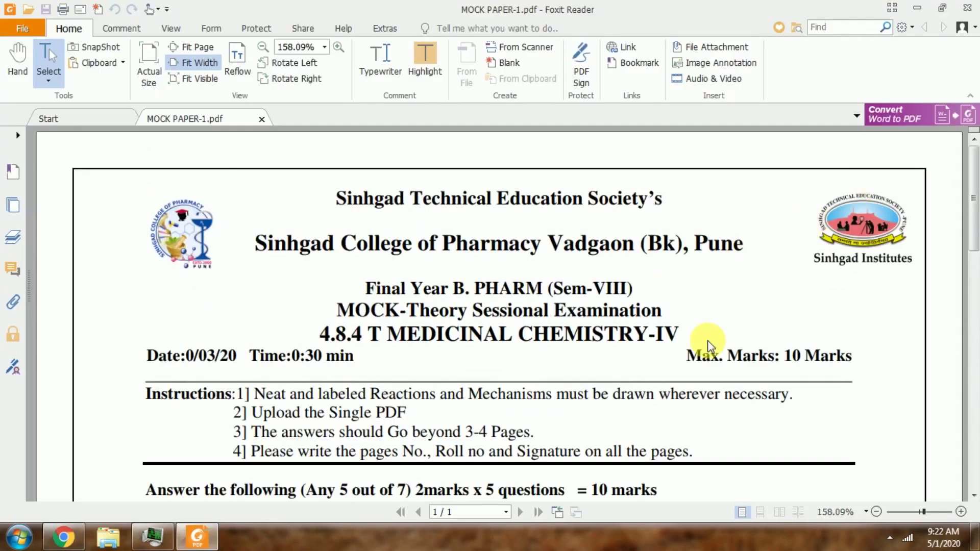
{"action": "scroll", "coordinate": [708, 345], "scroll_direction": "down", "scroll_amount": 10}
{"action": "scroll", "coordinate": [708, 345], "scroll_direction": "up", "scroll_amount": 12}
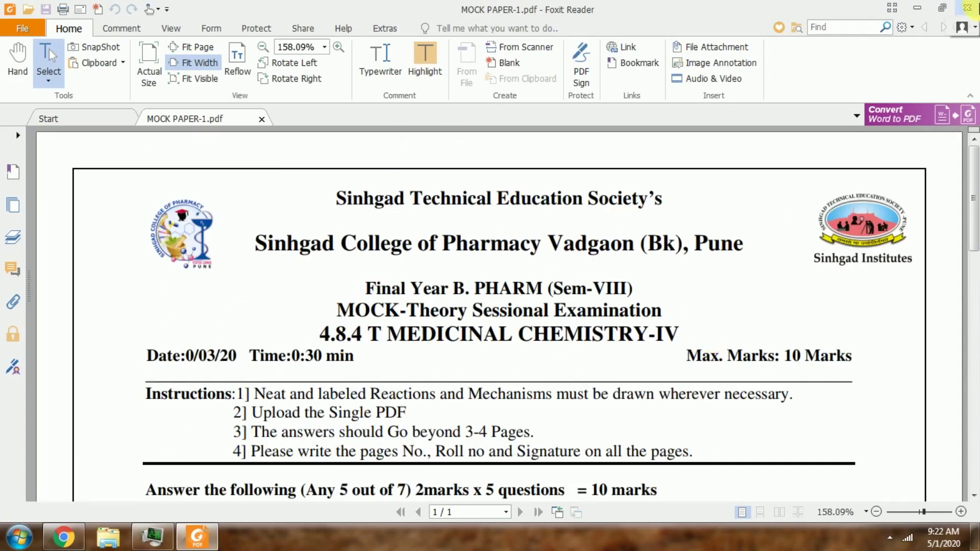
{"action": "left_click", "coordinate": [966, 7]}
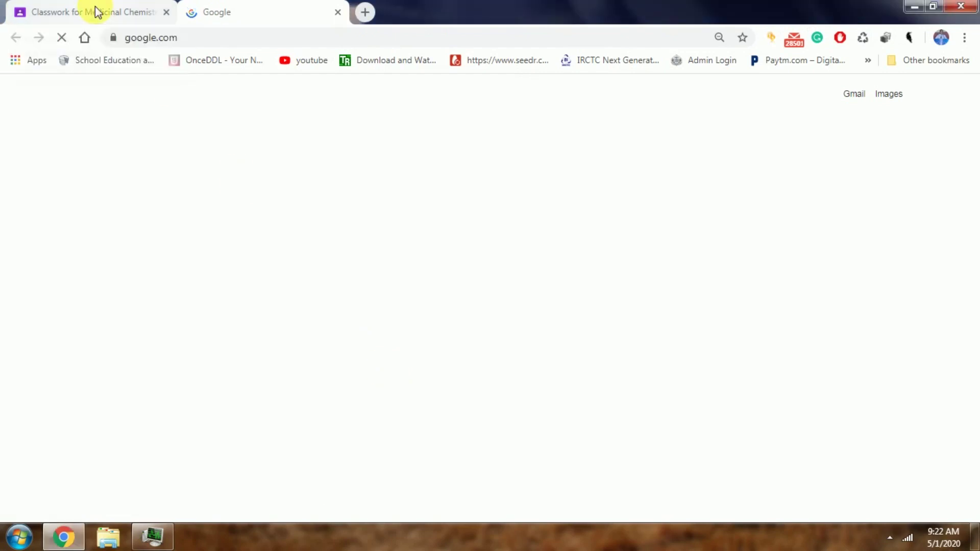
Go back to the Google homepage tab and open Drive from the apps list.
{"action": "left_click", "coordinate": [95, 6]}
{"action": "left_click", "coordinate": [218, 11]}
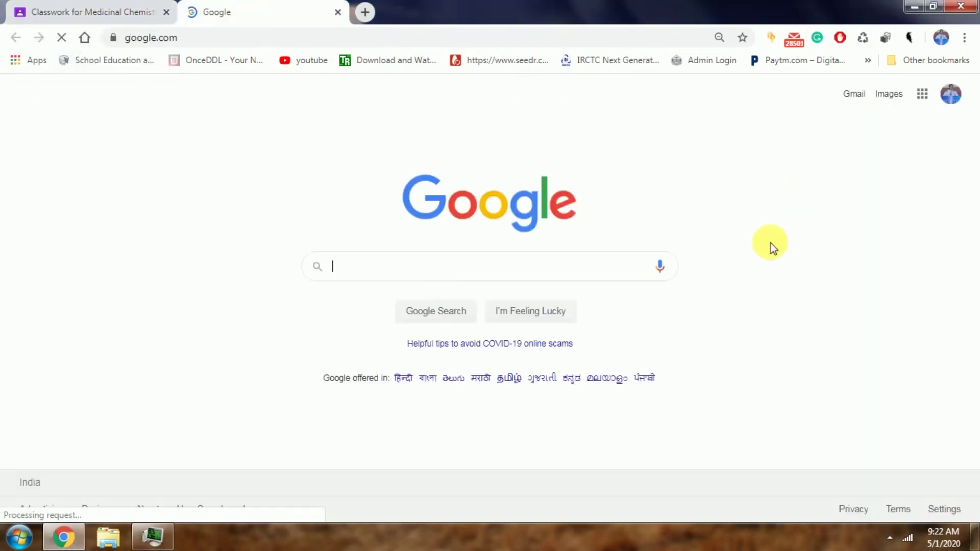
{"action": "left_click", "coordinate": [926, 100]}
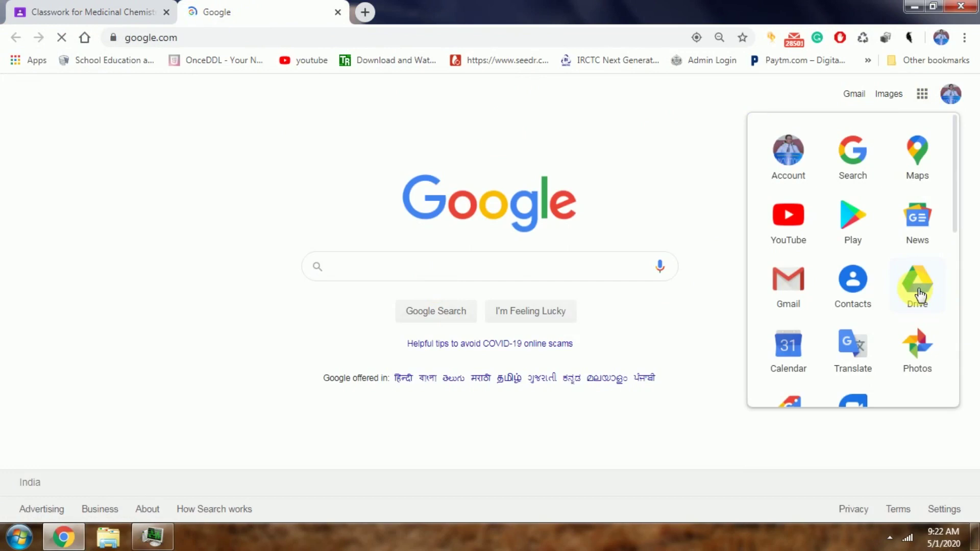
{"action": "left_click", "coordinate": [920, 295]}
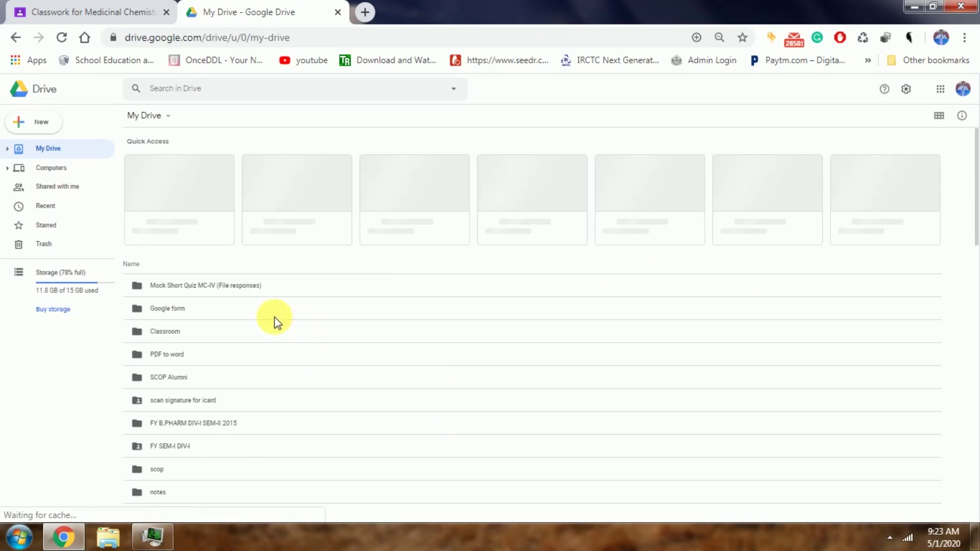
Create a blank Google Form through Drive's New > More menu.
{"action": "left_click", "coordinate": [37, 121]}
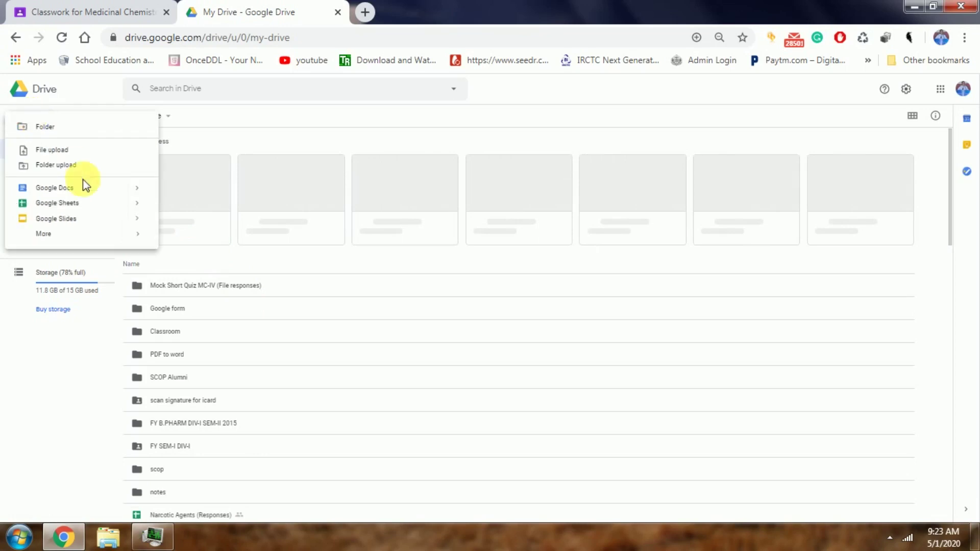
{"action": "left_click", "coordinate": [116, 244]}
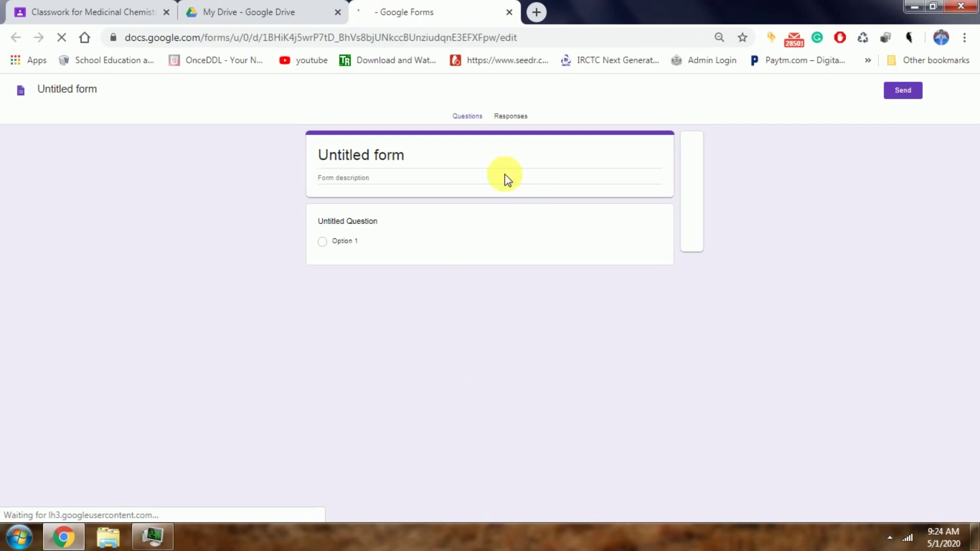
Name the form 'Sessional paper' and give it the heading 'Sessional paper-MC-IV'.
{"action": "left_click", "coordinate": [42, 91]}
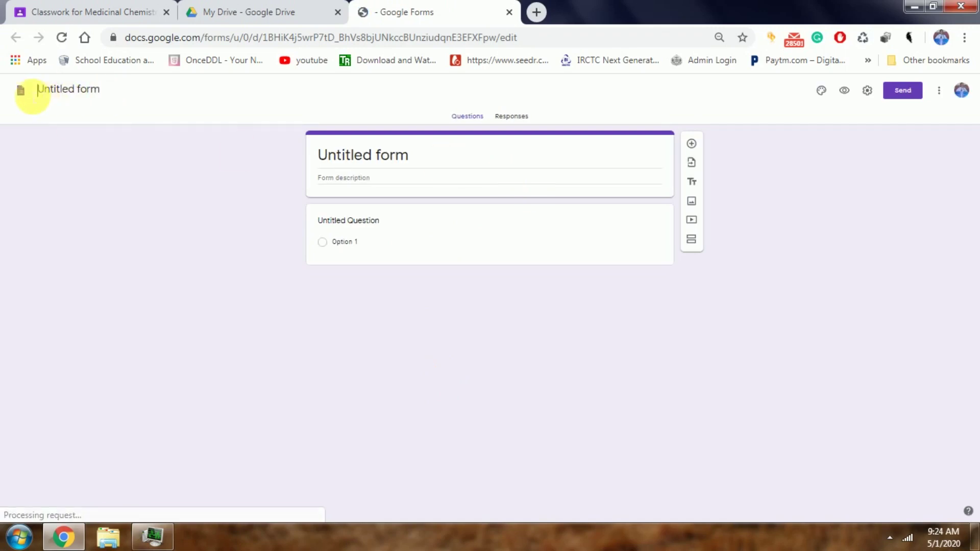
{"action": "triple_click", "coordinate": [103, 91]}
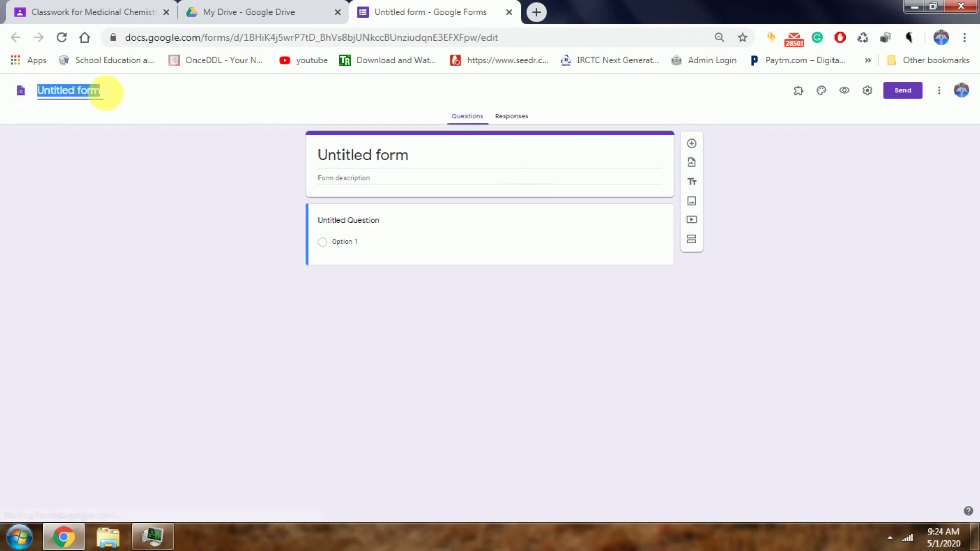
{"action": "type", "text": "Sessional"}
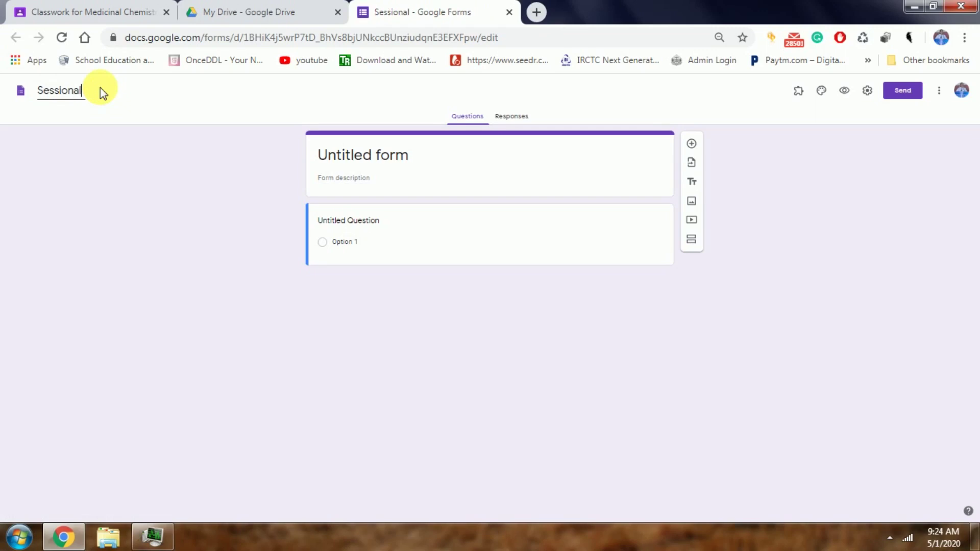
{"action": "key", "text": "Tab"}
{"action": "type", "text": "Quest"}
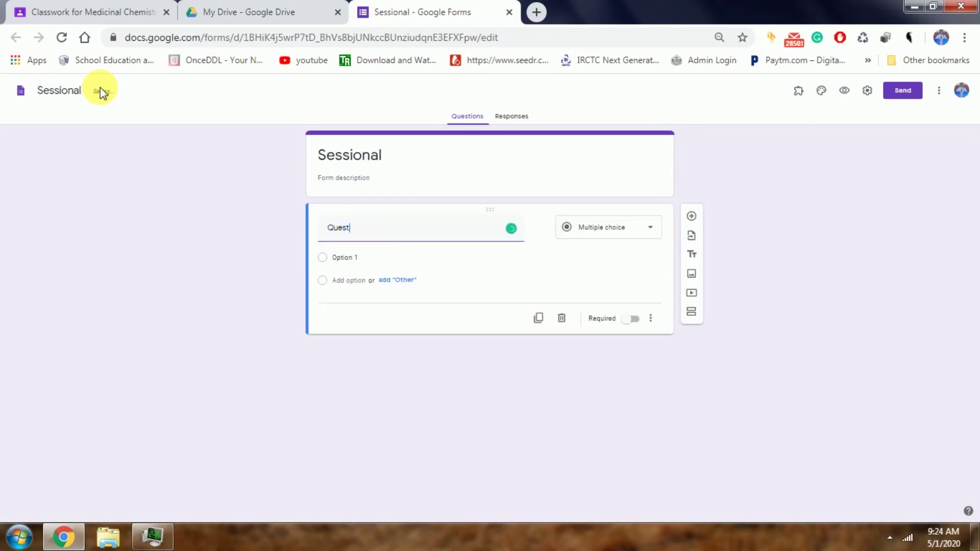
{"action": "type", "text": "ion papers"}
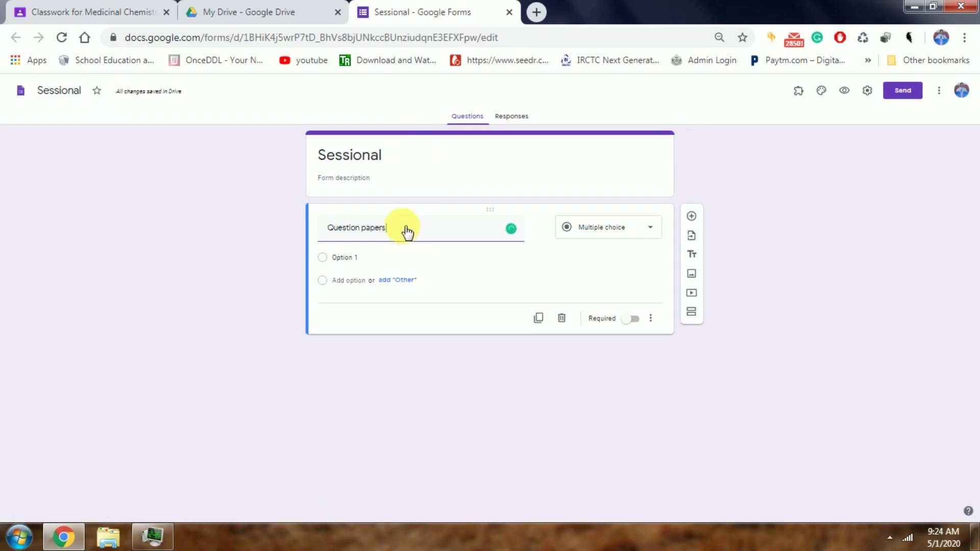
{"action": "left_click_drag", "start_coordinate": [309, 231], "coordinate": [388, 236]}
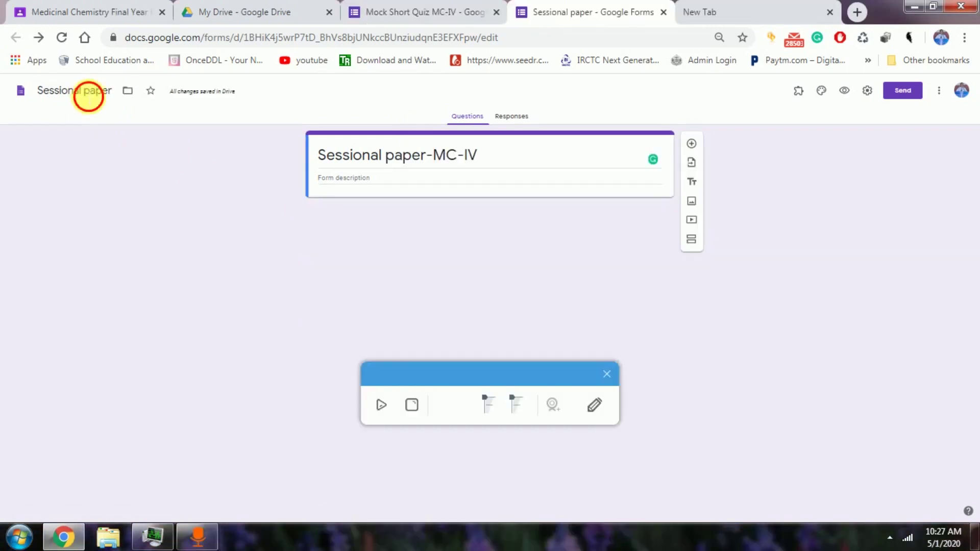
{"action": "left_click", "coordinate": [85, 92]}
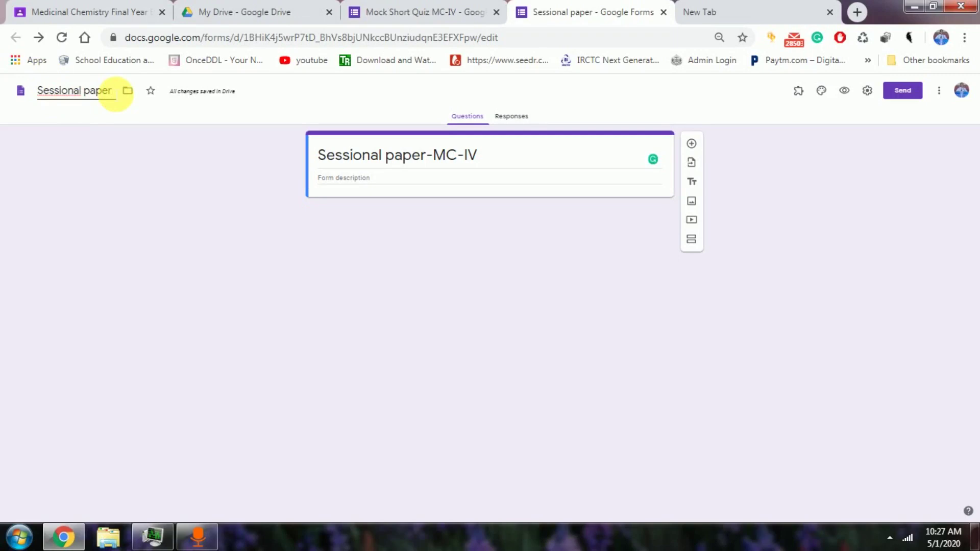
Capitalise 'paper' to 'Paper' in the form heading.
{"action": "left_click", "coordinate": [482, 158]}
{"action": "left_click", "coordinate": [494, 159]}
{"action": "left_click_drag", "start_coordinate": [494, 158], "coordinate": [374, 157]}
{"action": "left_click", "coordinate": [390, 158]}
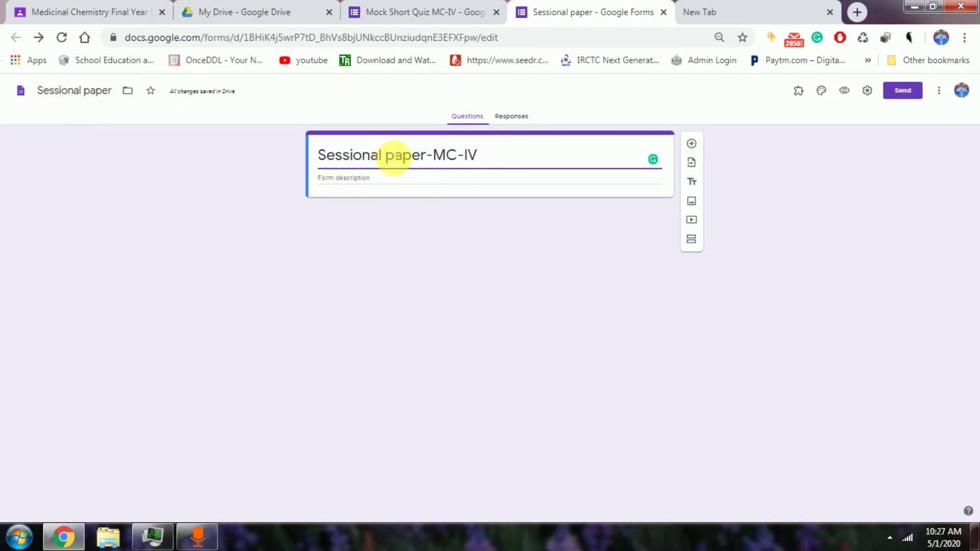
{"action": "key", "text": "Delete"}
{"action": "type", "text": "P"}
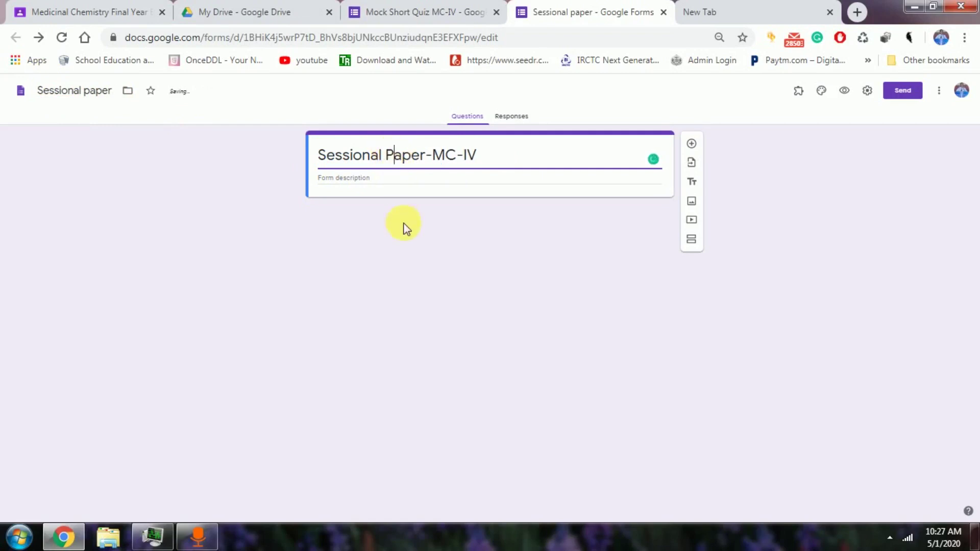
{"action": "left_click", "coordinate": [472, 220]}
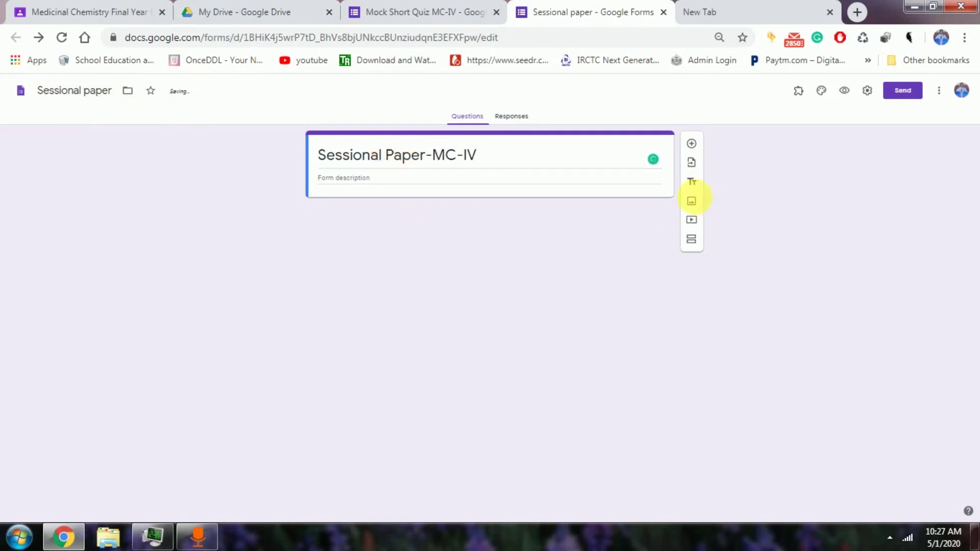
Add two required questions, 'Roll No' and 'Name'.
{"action": "left_click", "coordinate": [693, 145]}
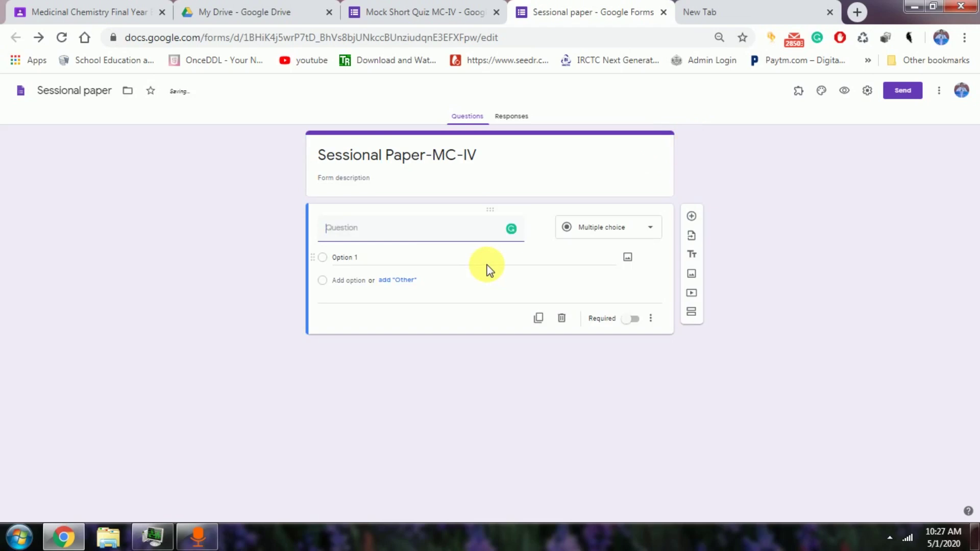
{"action": "type", "text": "Roll No"}
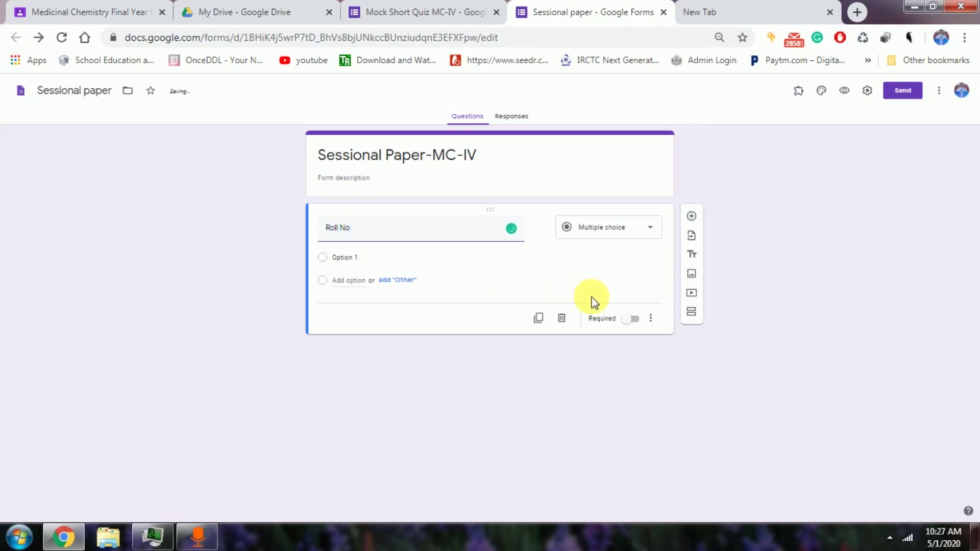
{"action": "left_click", "coordinate": [633, 357]}
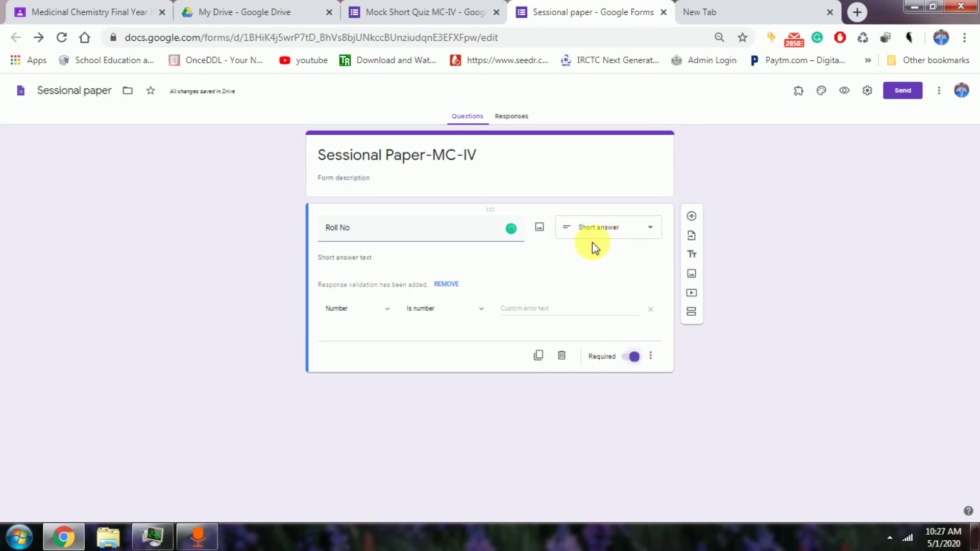
{"action": "left_click", "coordinate": [691, 216]}
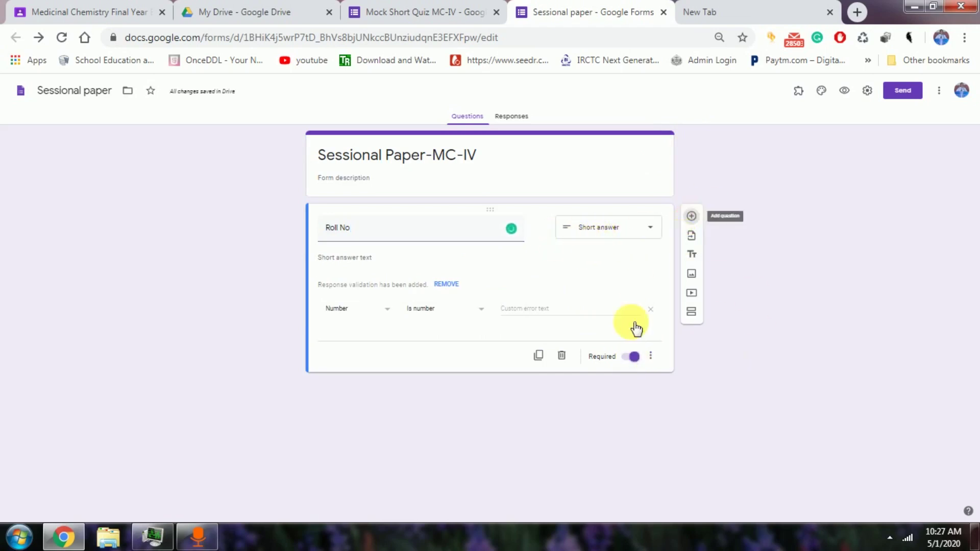
{"action": "type", "text": "Name"}
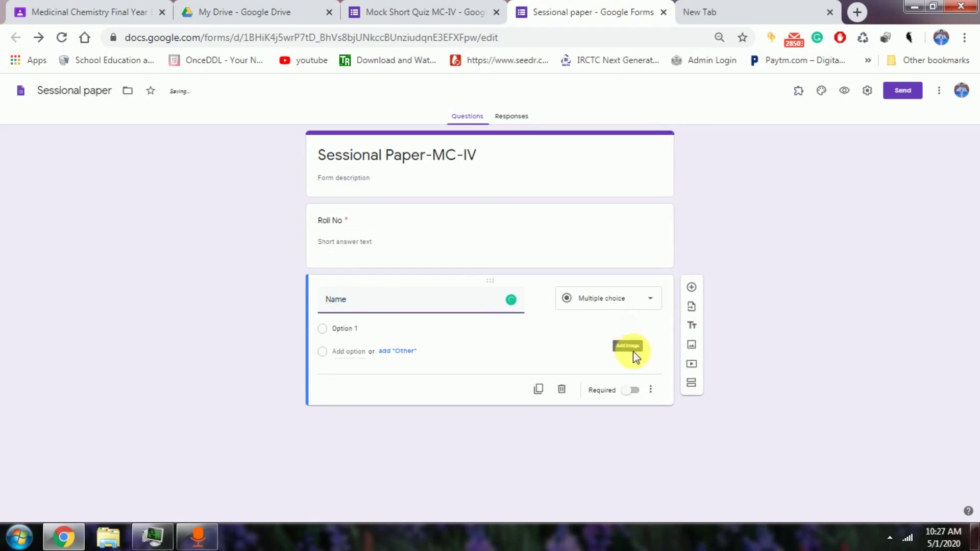
{"action": "left_click", "coordinate": [641, 378]}
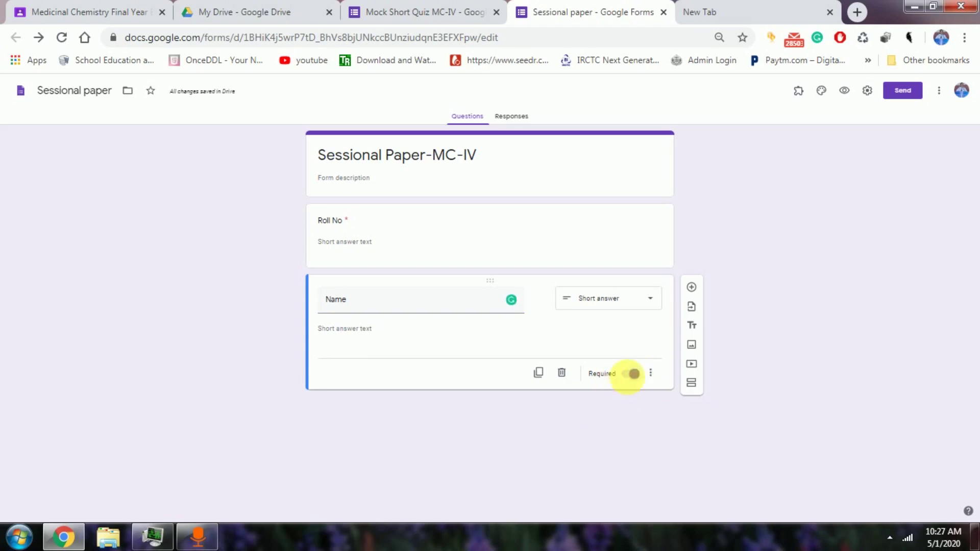
{"action": "left_click", "coordinate": [633, 376]}
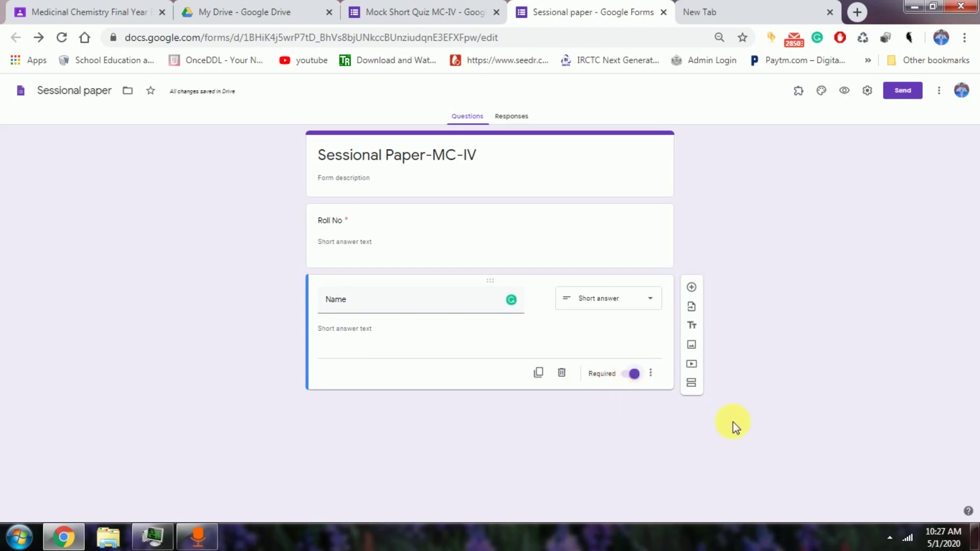
Add a new question titled 'Submit-upload' and make it a File upload question.
{"action": "left_click", "coordinate": [692, 288]}
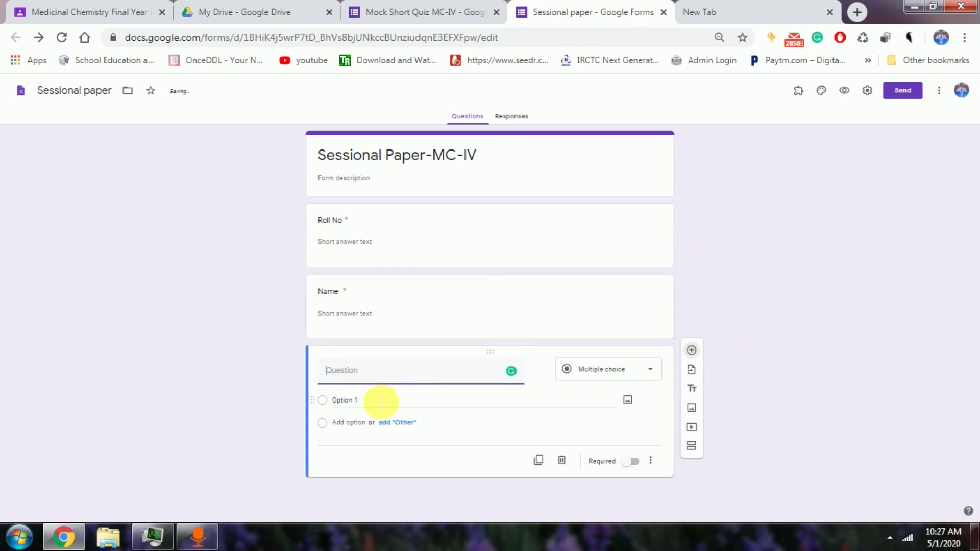
{"action": "type", "text": "Su"}
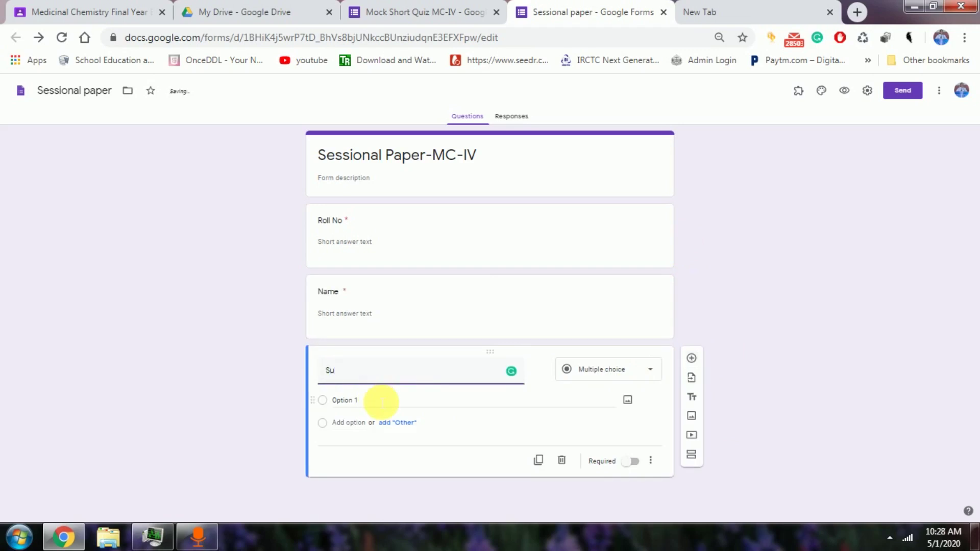
{"action": "type", "text": "bmit-upload"}
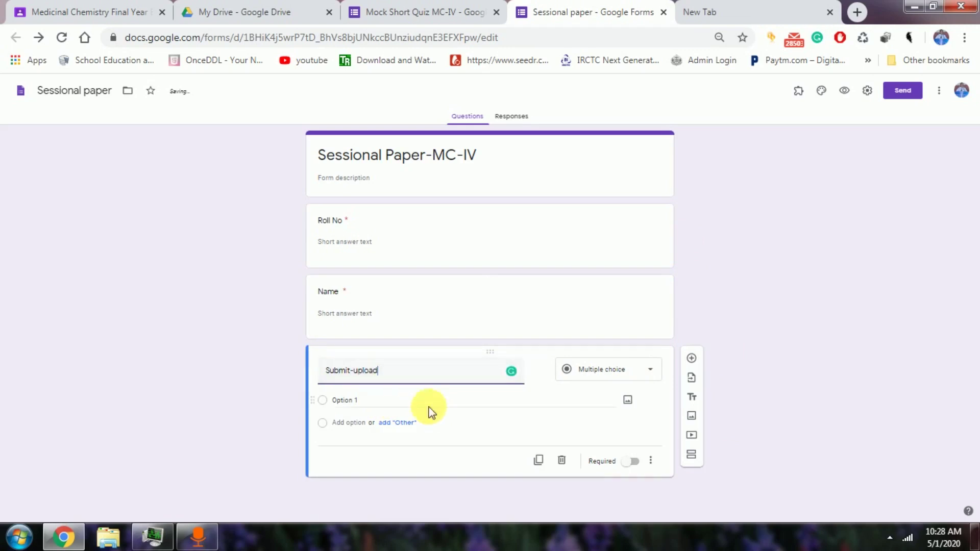
{"action": "left_click", "coordinate": [623, 374]}
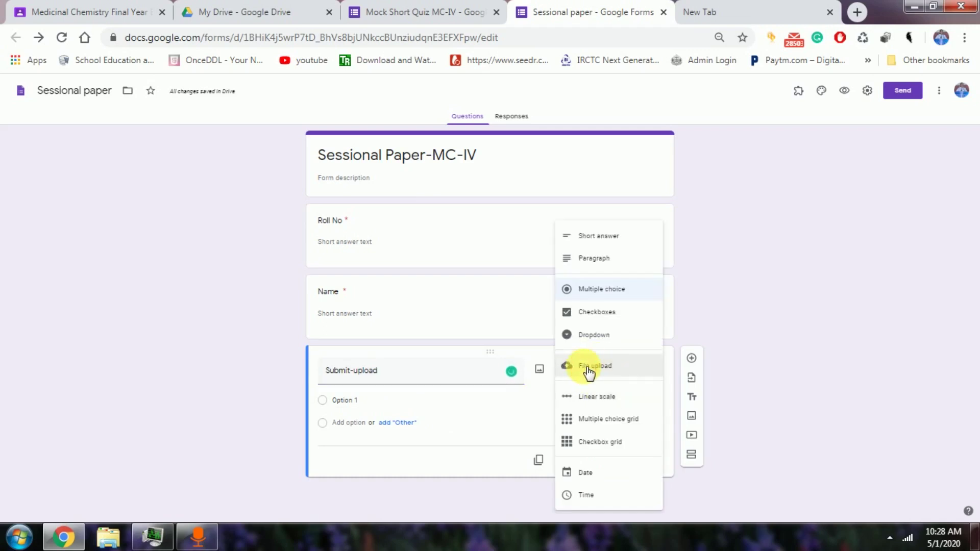
{"action": "left_click", "coordinate": [588, 371]}
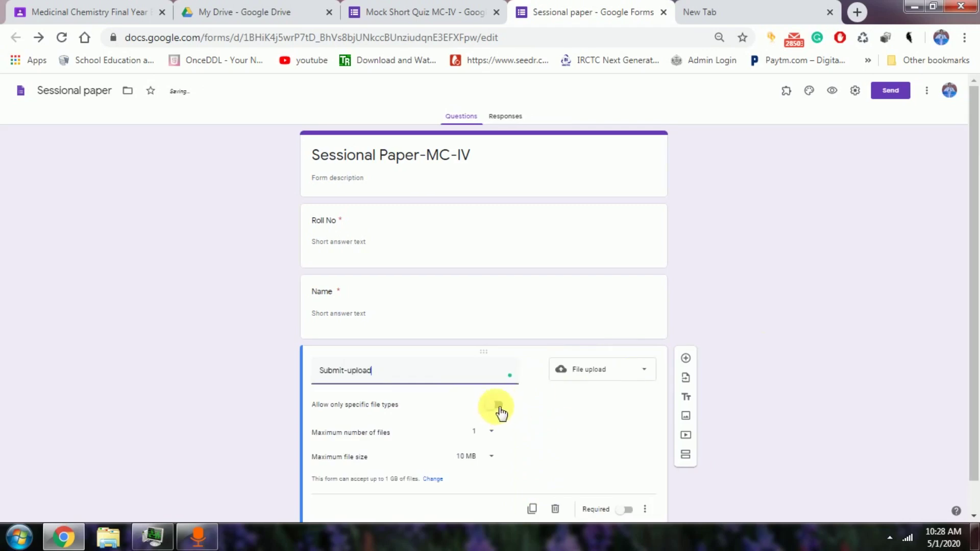
Restrict uploads to PDF and Image files, allow up to 5 files, and make it required.
{"action": "left_click", "coordinate": [498, 408]}
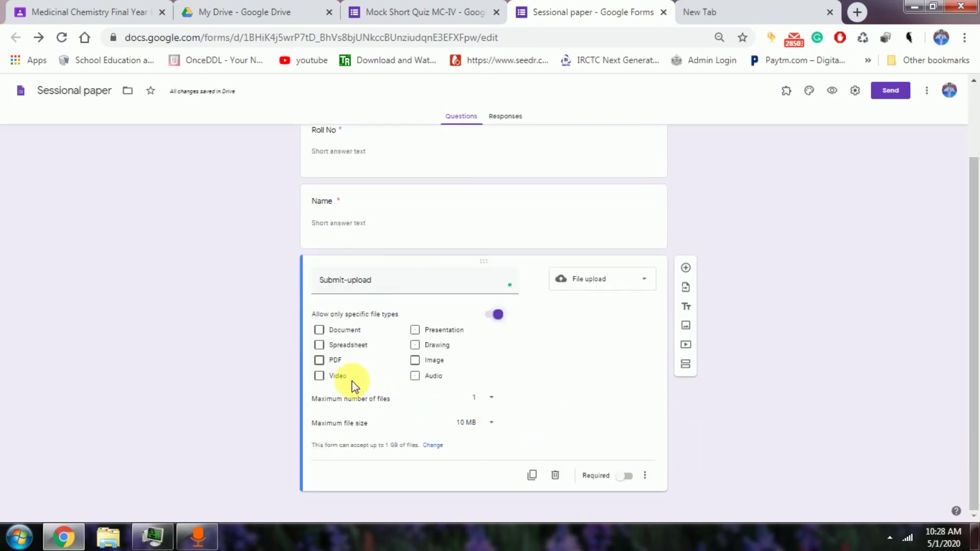
{"action": "left_click", "coordinate": [320, 361]}
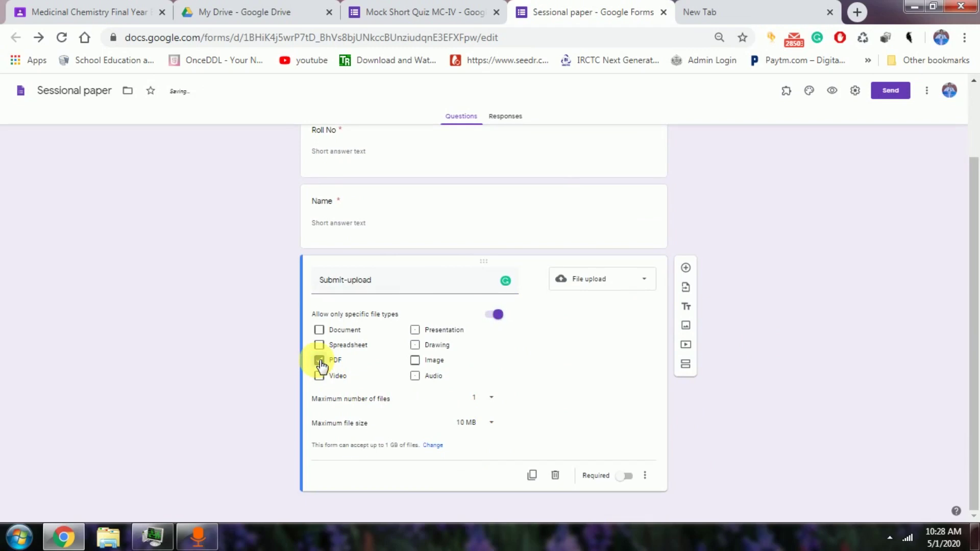
{"action": "left_click", "coordinate": [416, 361]}
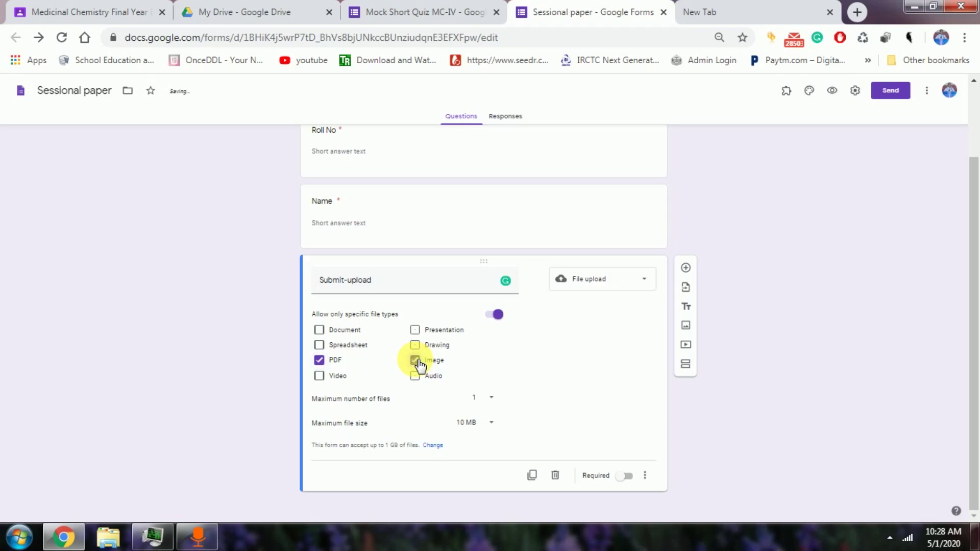
{"action": "left_click", "coordinate": [493, 403]}
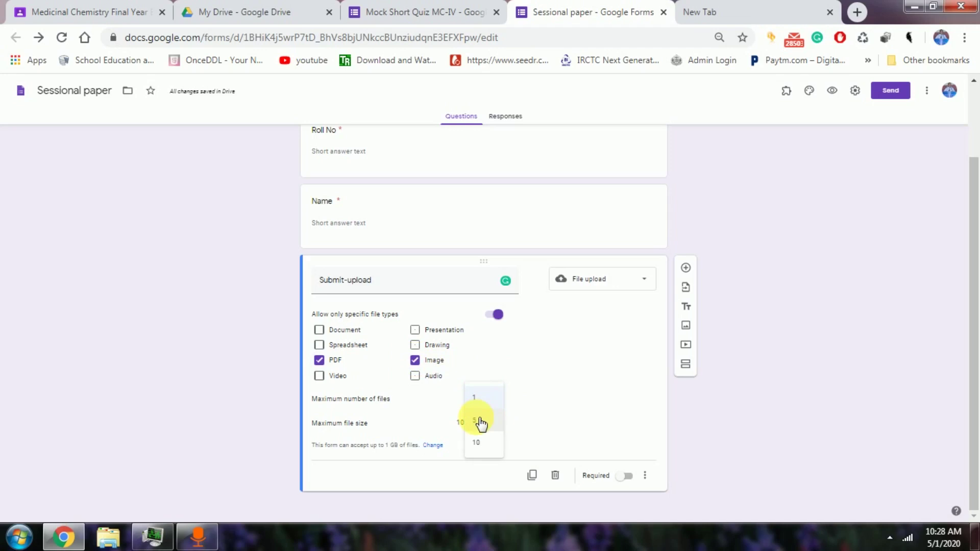
{"action": "left_click", "coordinate": [480, 421]}
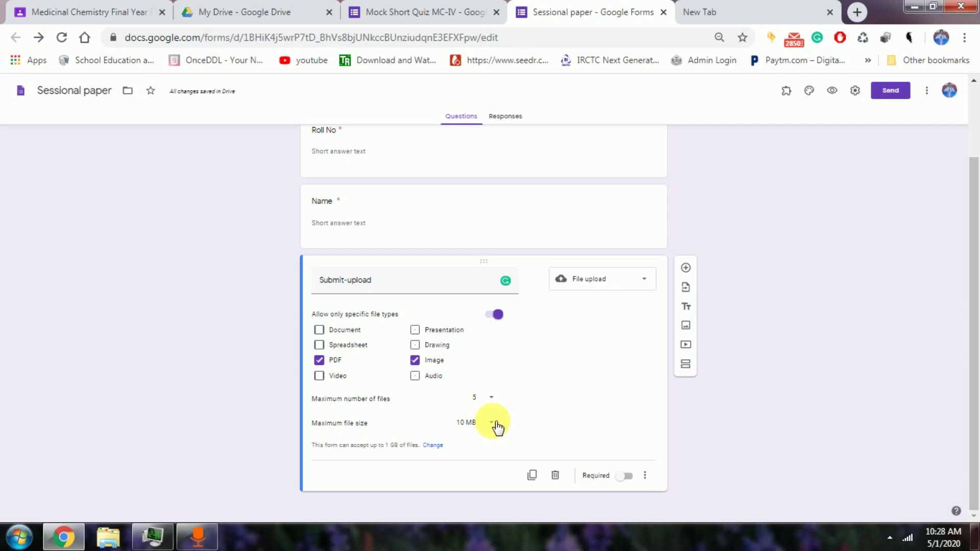
{"action": "left_click", "coordinate": [627, 477]}
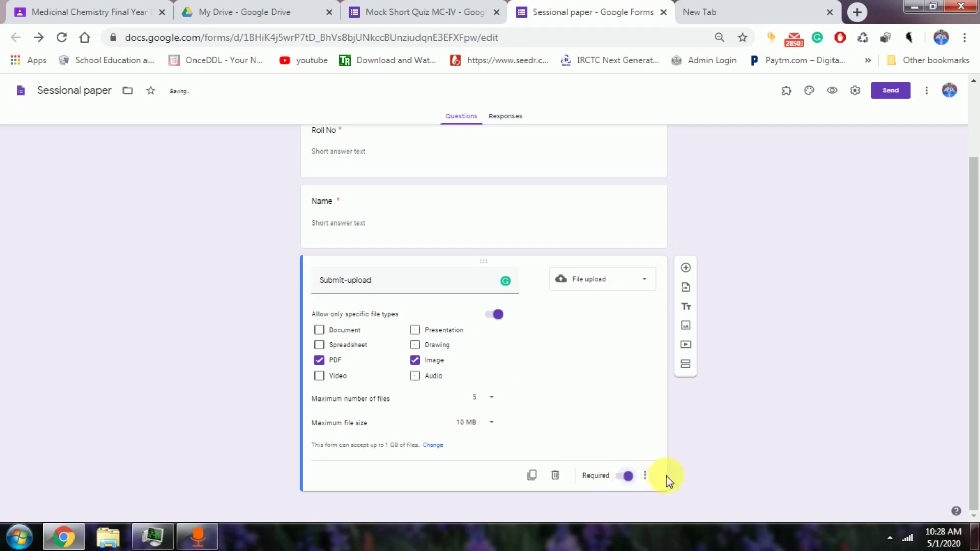
{"action": "scroll", "coordinate": [689, 471], "scroll_direction": "up", "scroll_amount": 2}
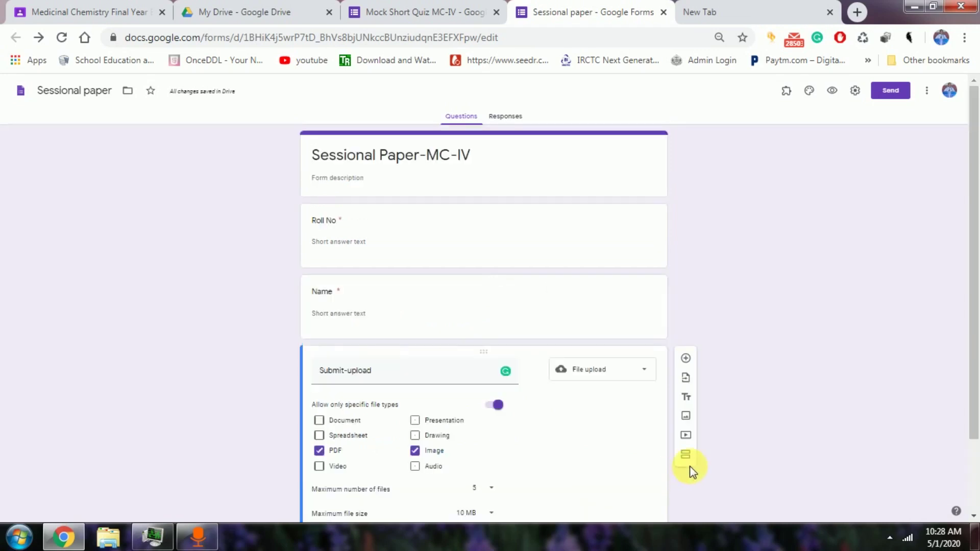
In form settings, turn on email address collection and a one-response limit, then save.
{"action": "left_click", "coordinate": [855, 90]}
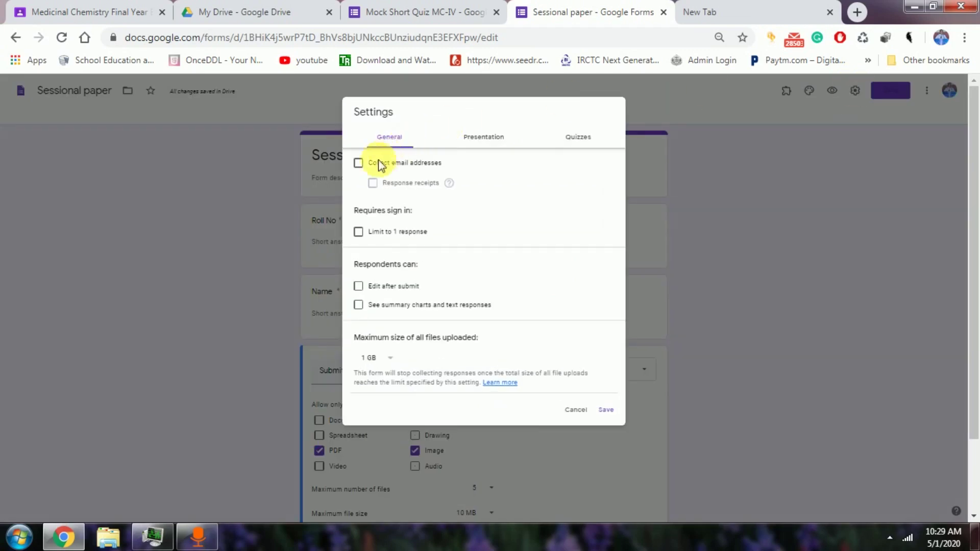
{"action": "left_click", "coordinate": [358, 162]}
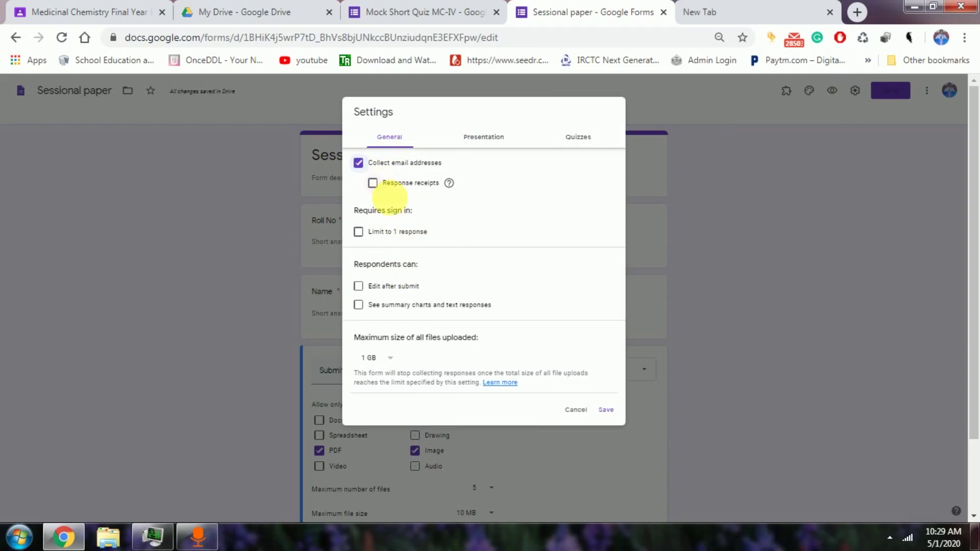
{"action": "left_click", "coordinate": [359, 232]}
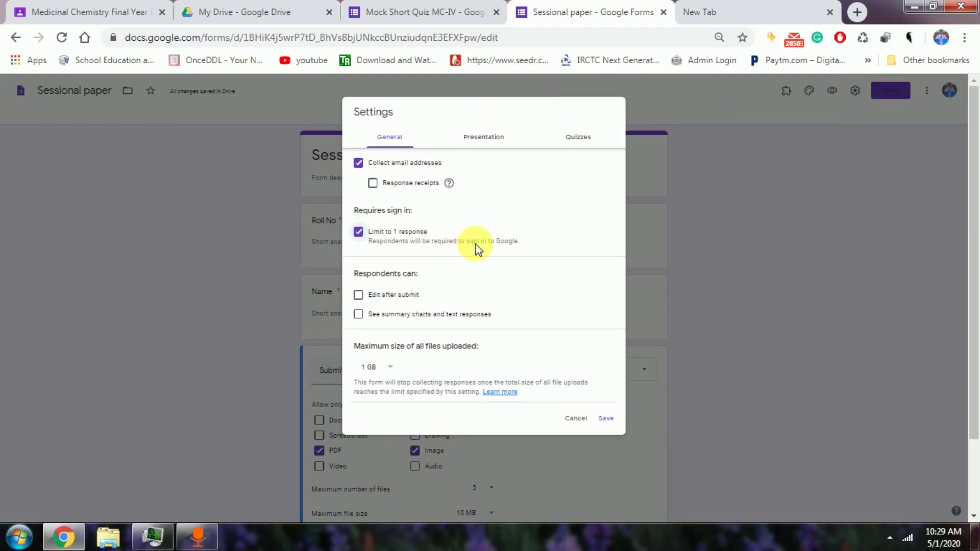
{"action": "left_click", "coordinate": [494, 146]}
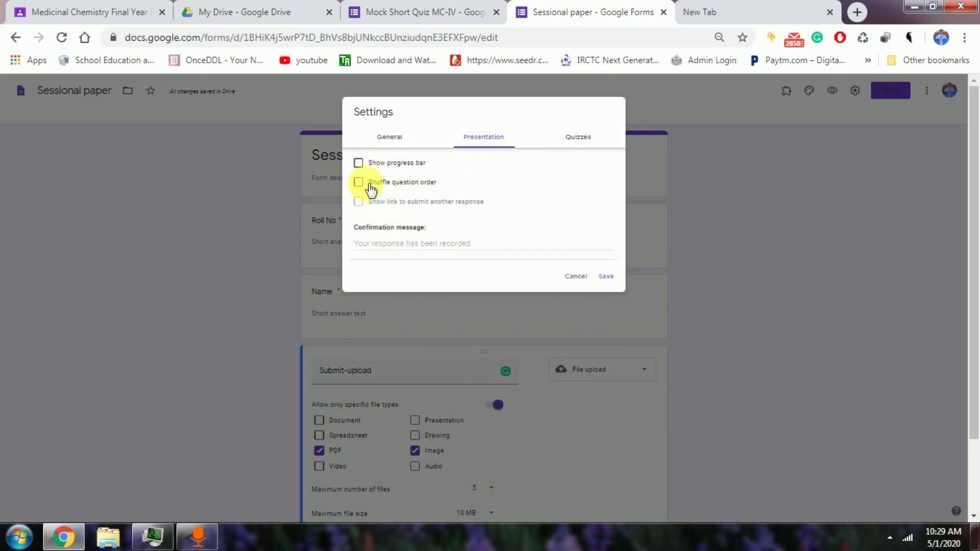
{"action": "left_click", "coordinate": [573, 139]}
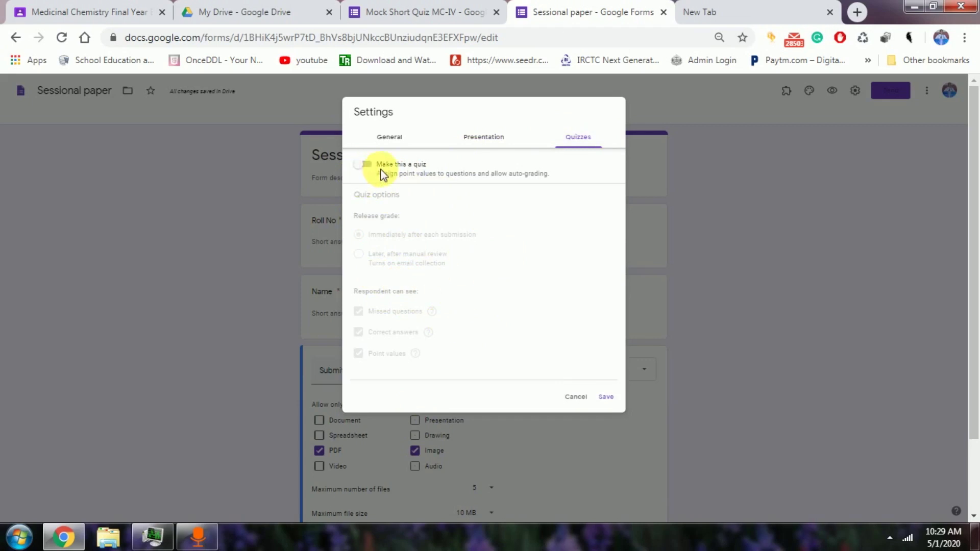
{"action": "left_click", "coordinate": [360, 167]}
{"action": "left_click", "coordinate": [390, 131]}
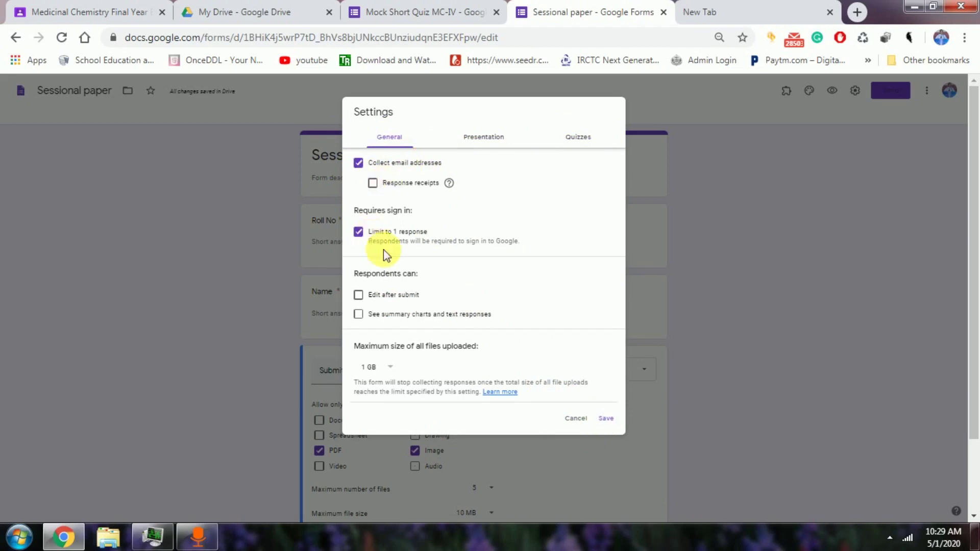
{"action": "left_click", "coordinate": [618, 420]}
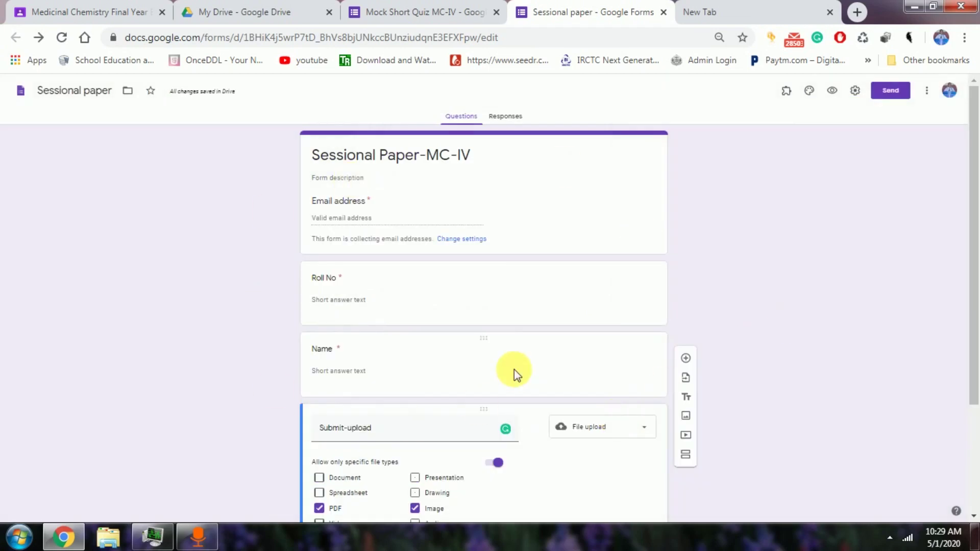
{"action": "scroll", "coordinate": [513, 369], "scroll_direction": "down", "scroll_amount": 3}
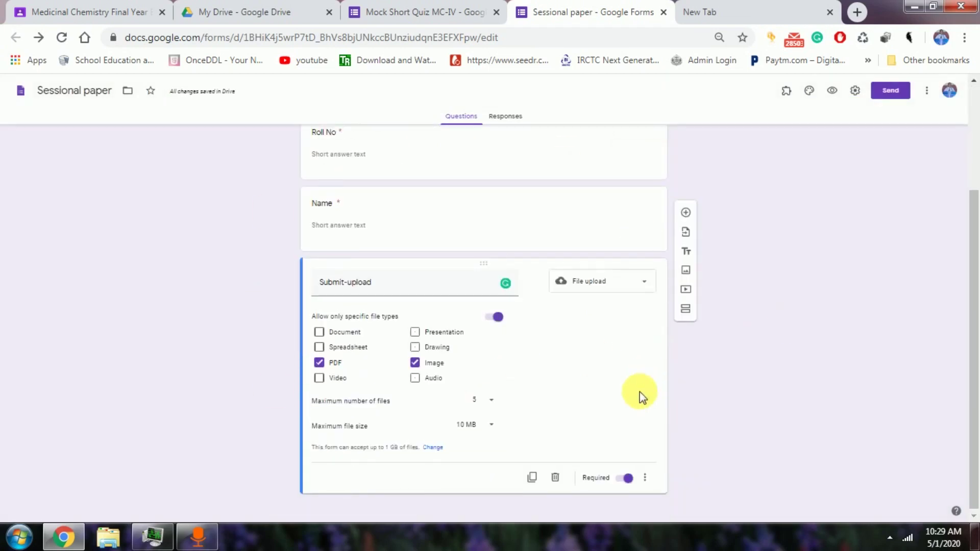
{"action": "scroll", "coordinate": [639, 392], "scroll_direction": "up", "scroll_amount": 3}
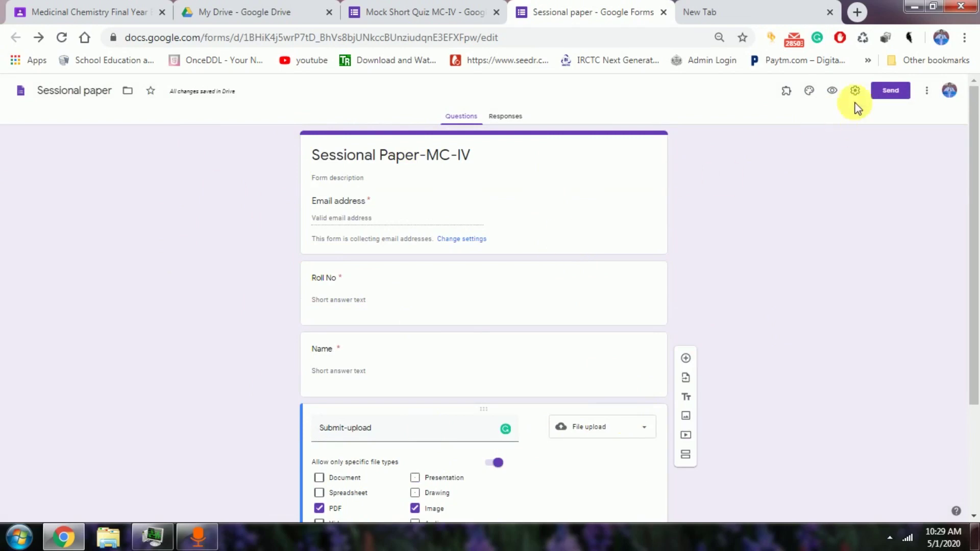
Copy the form's shortened share link and return to the Medicinal Chemistry Final Year class.
{"action": "left_click", "coordinate": [889, 99]}
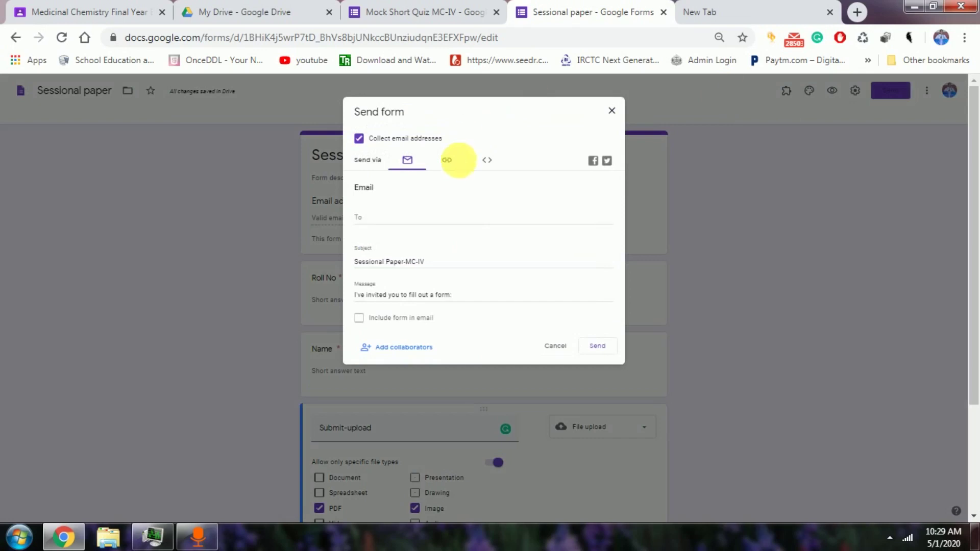
{"action": "left_click", "coordinate": [447, 161]}
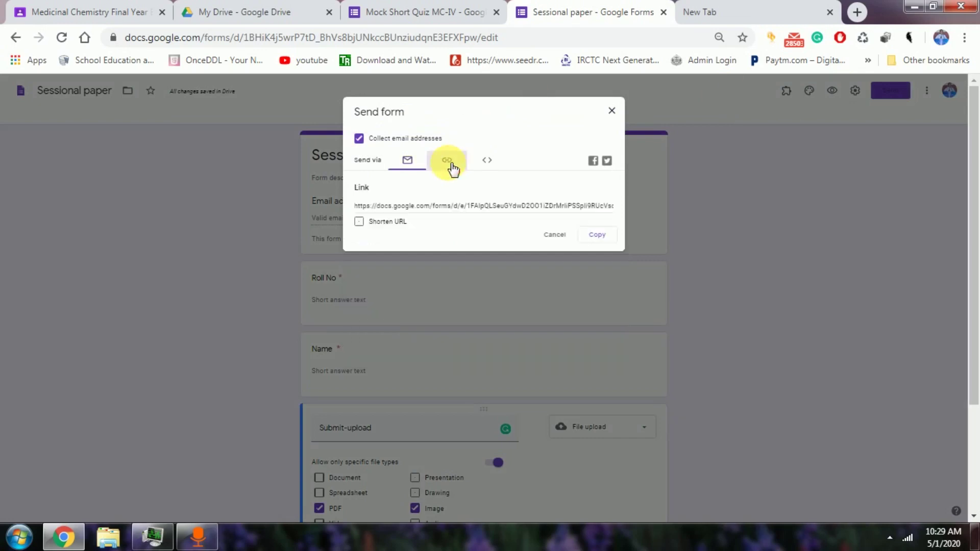
{"action": "left_click", "coordinate": [360, 223]}
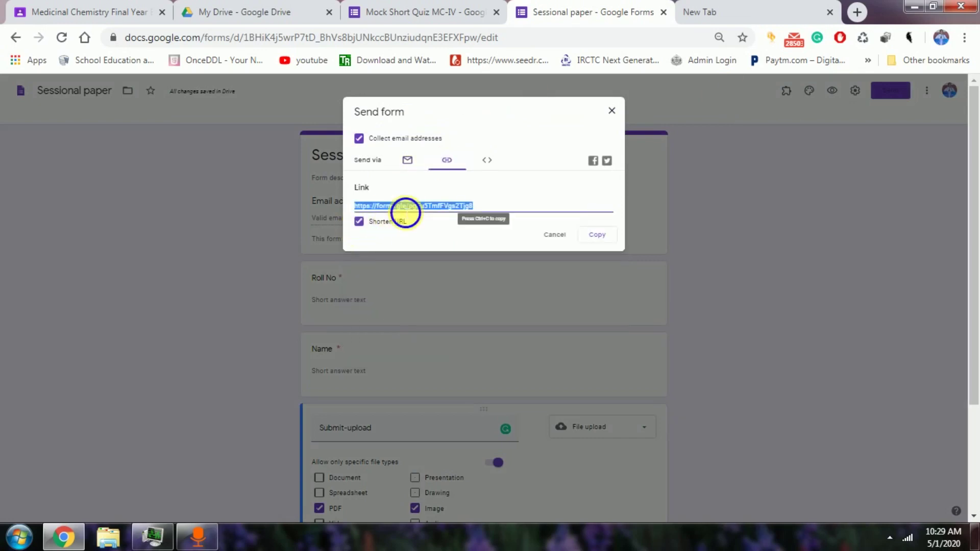
{"action": "right_click", "coordinate": [405, 211]}
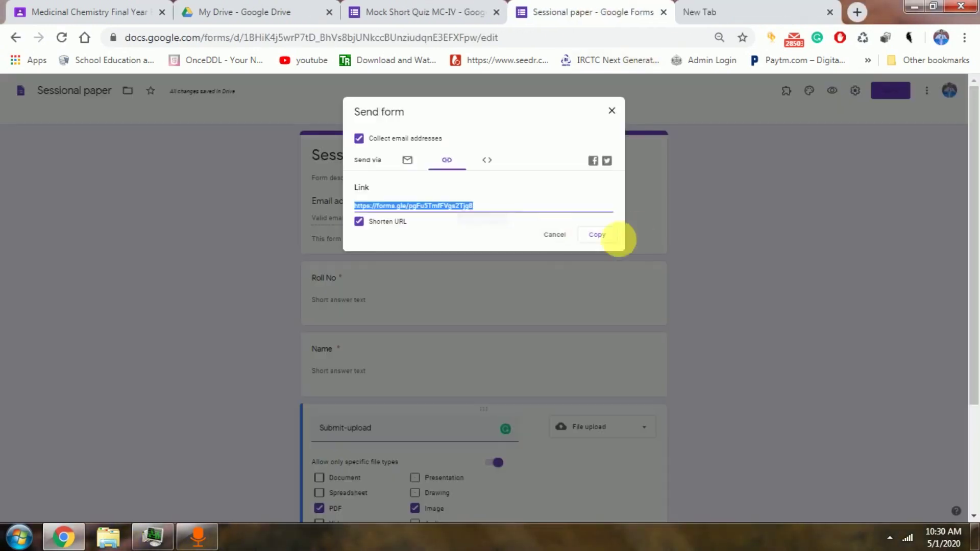
{"action": "left_click", "coordinate": [602, 238]}
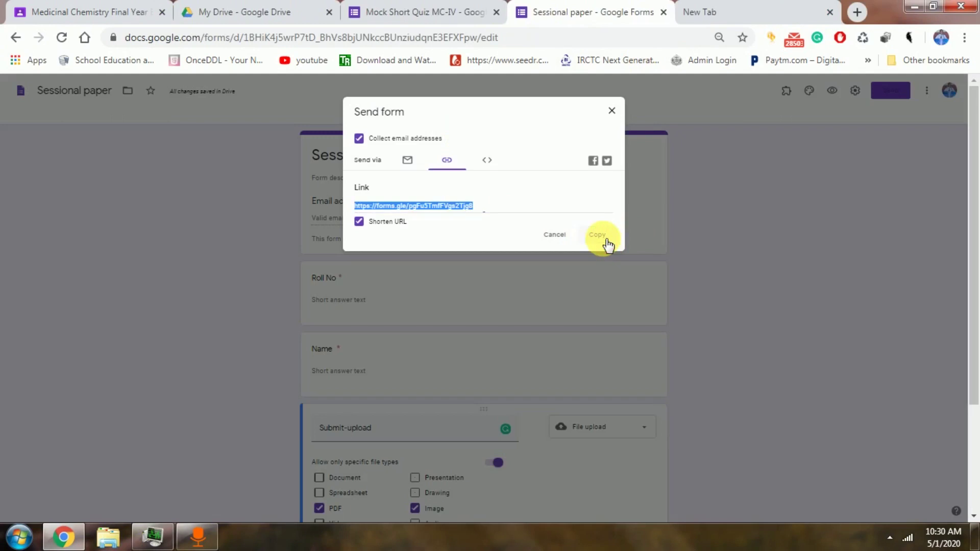
{"action": "left_click", "coordinate": [59, 15]}
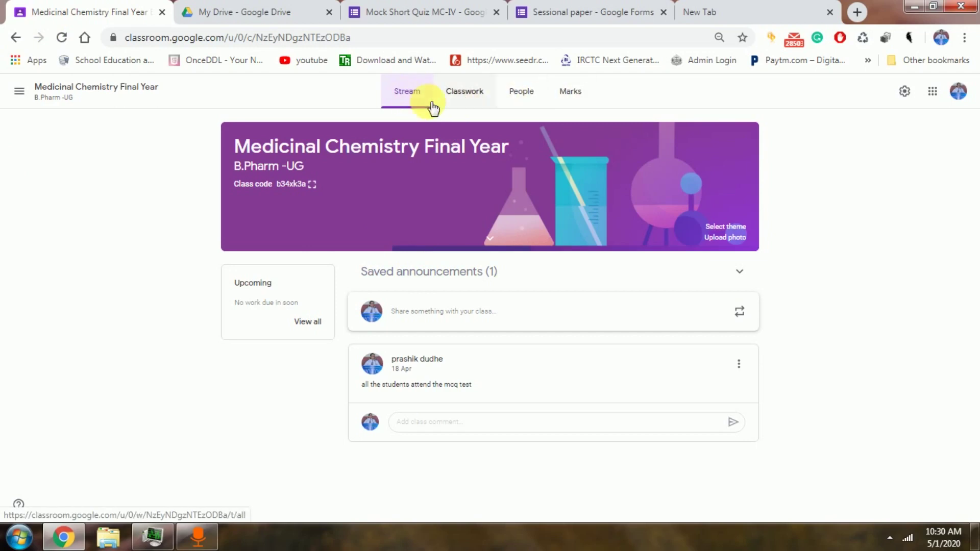
Paste the form link into a new class announcement and choose to schedule it.
{"action": "left_click", "coordinate": [437, 312]}
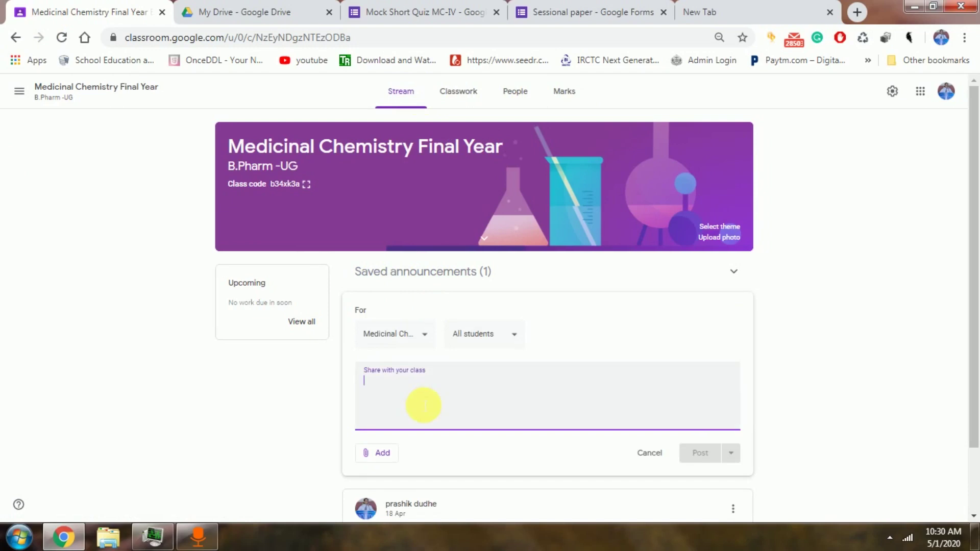
{"action": "key", "text": "ctrl+v"}
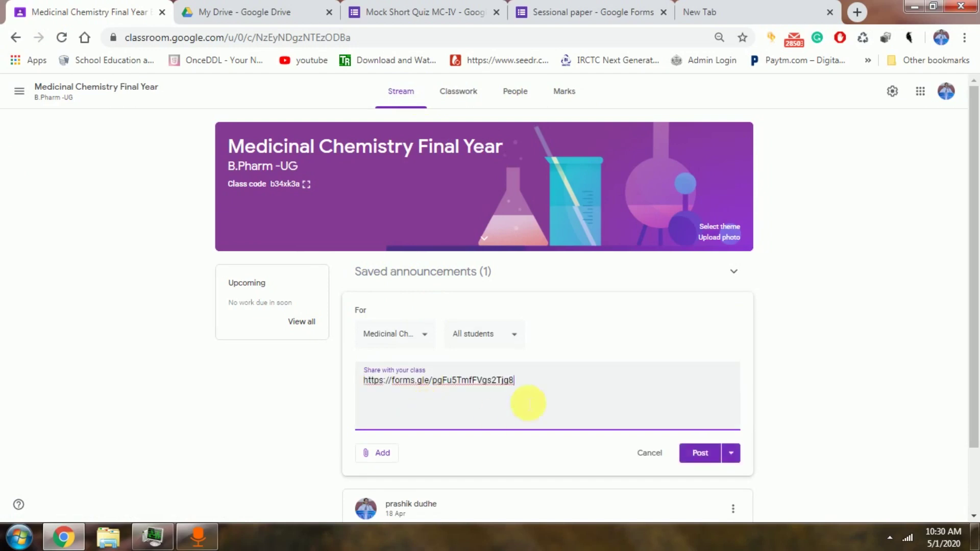
{"action": "left_click", "coordinate": [739, 459]}
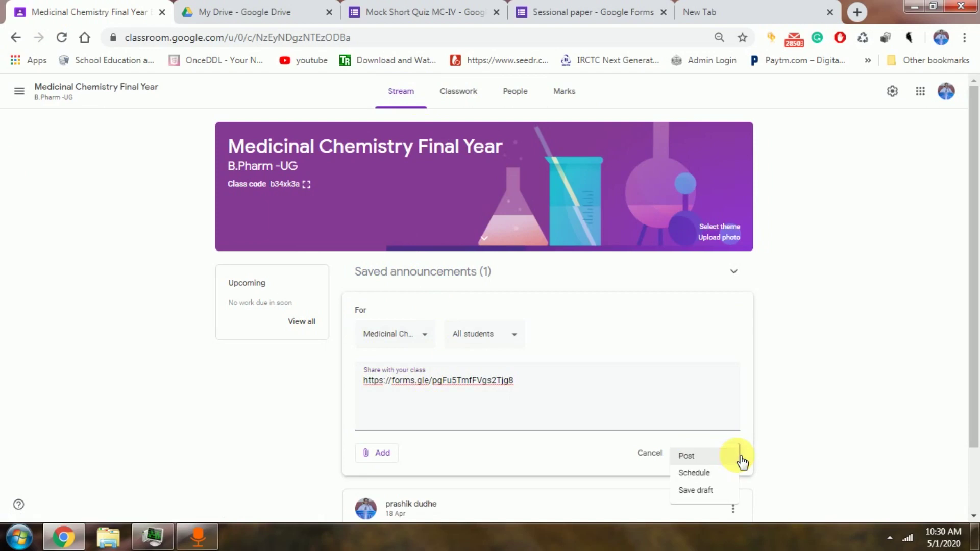
{"action": "left_click", "coordinate": [695, 473]}
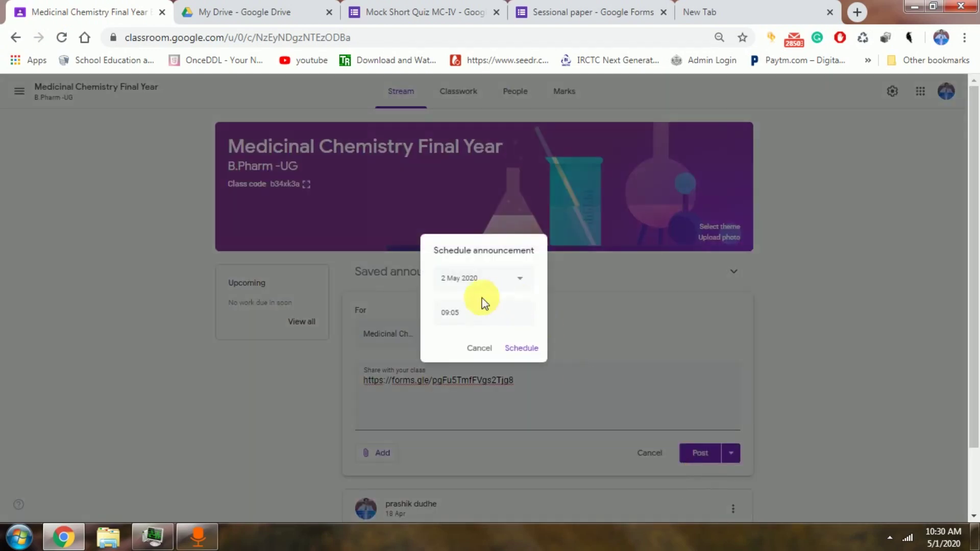
Schedule the announcement for 2 May 2020 at 09:10, then go to the Mock Short Quiz responses.
{"action": "left_click", "coordinate": [477, 316]}
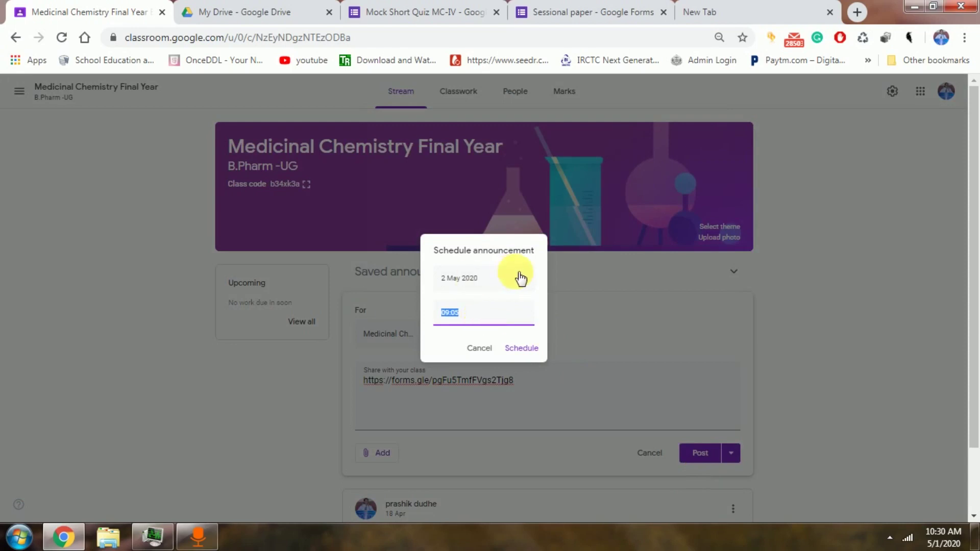
{"action": "left_click", "coordinate": [474, 319]}
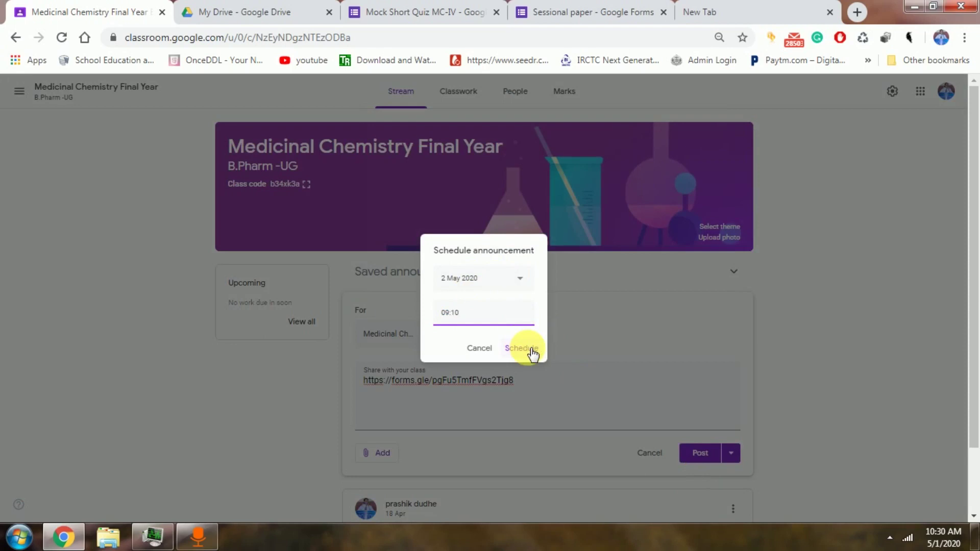
{"action": "left_click", "coordinate": [531, 350]}
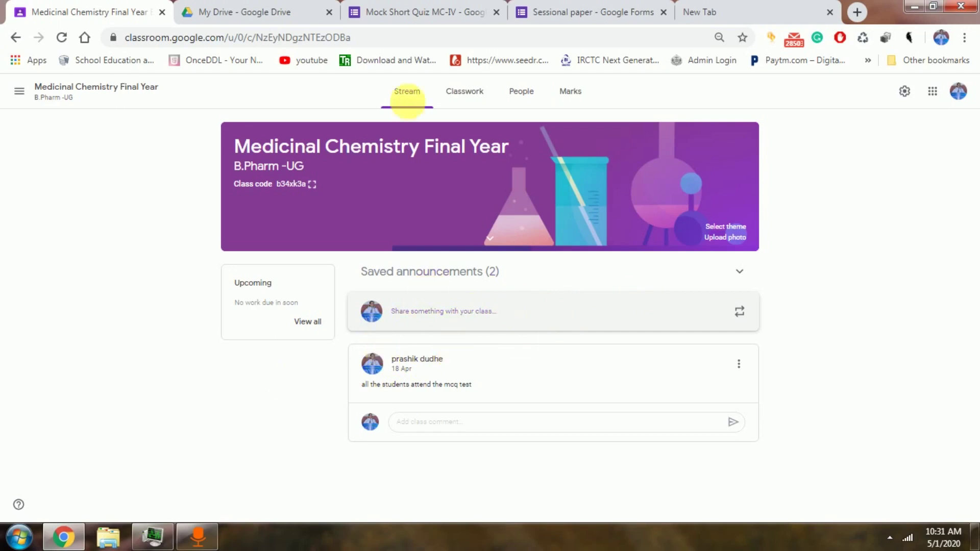
{"action": "left_click", "coordinate": [393, 23]}
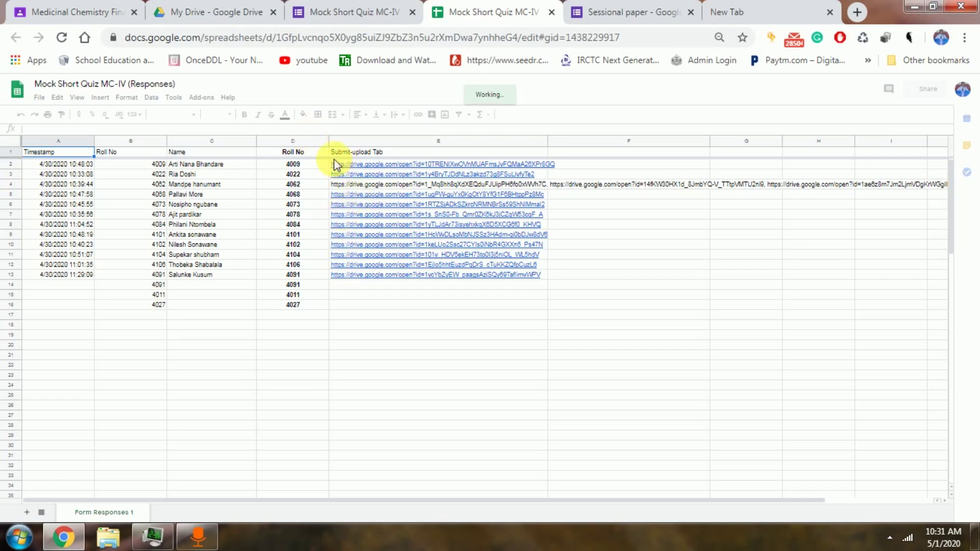
Select the Roll No column D in the Mock Short Quiz MC-IV responses sheet.
{"action": "left_click", "coordinate": [309, 144]}
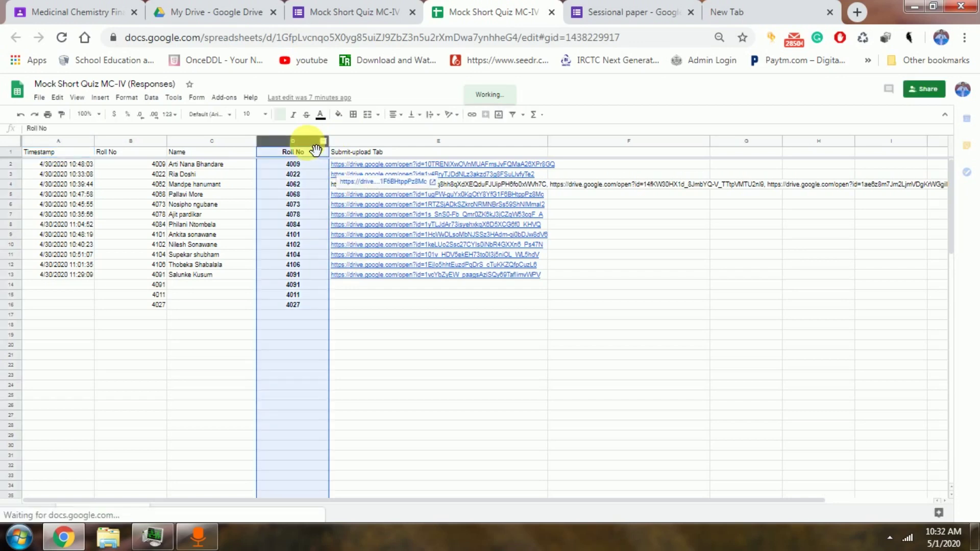
Insert an empty column right of column D and give cell E1 the heading 'Score'.
{"action": "left_click", "coordinate": [323, 141]}
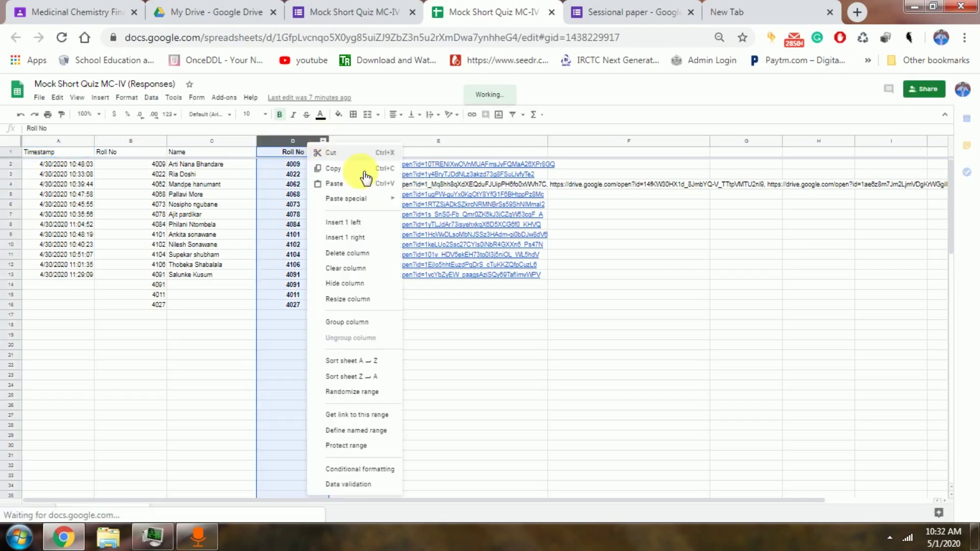
{"action": "left_click", "coordinate": [373, 238]}
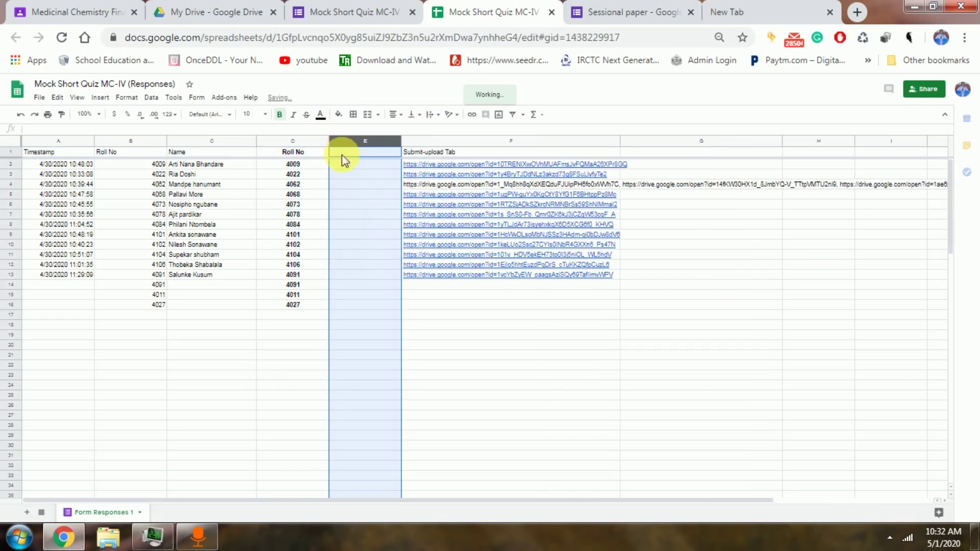
{"action": "left_click", "coordinate": [367, 195]}
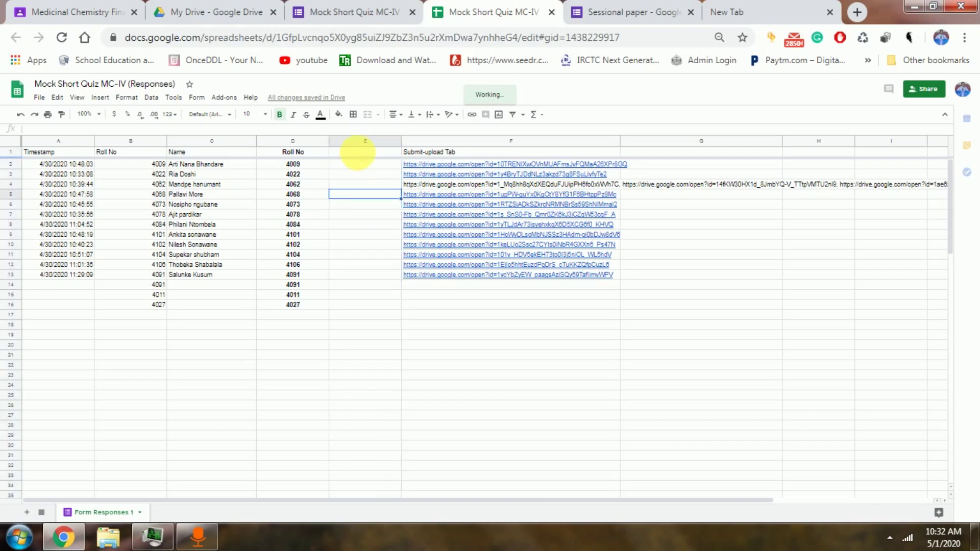
{"action": "left_click", "coordinate": [358, 153]}
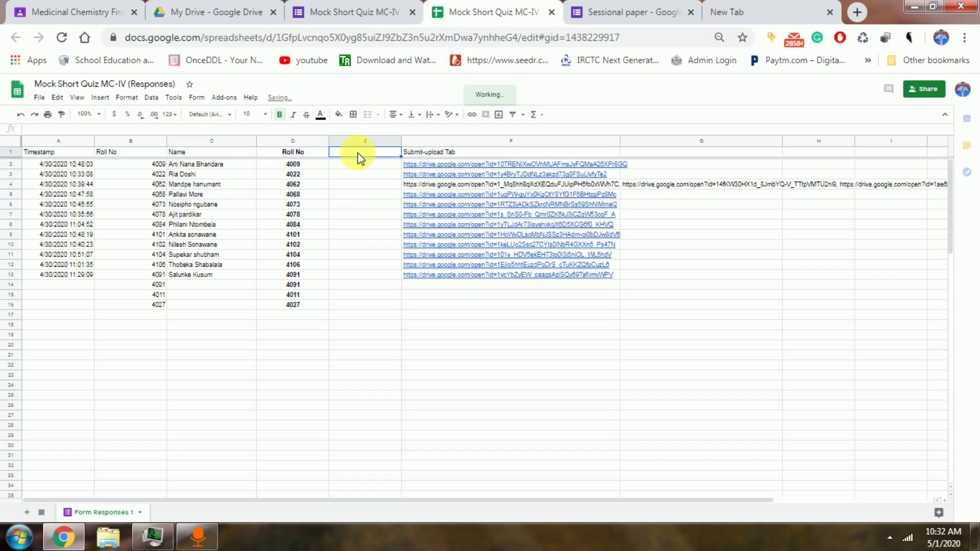
{"action": "double_click", "coordinate": [364, 154]}
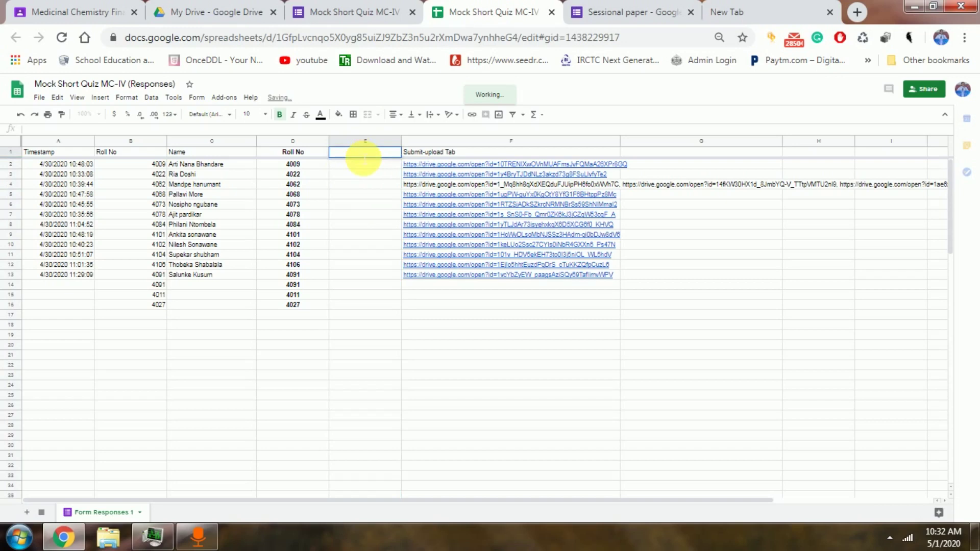
{"action": "type", "text": "Score"}
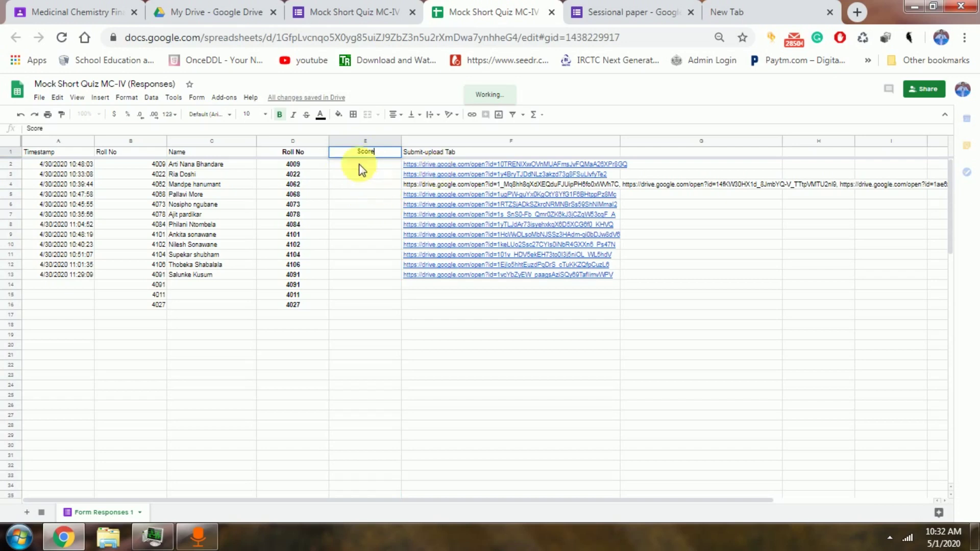
{"action": "key", "text": "Return"}
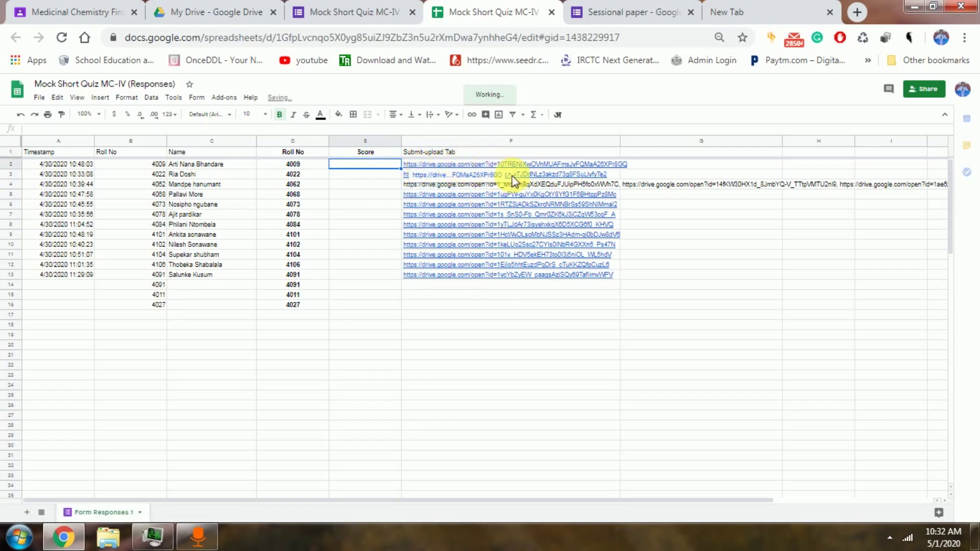
Read through the first student's four-page uploaded answer PDF, then close it.
{"action": "left_click", "coordinate": [512, 176]}
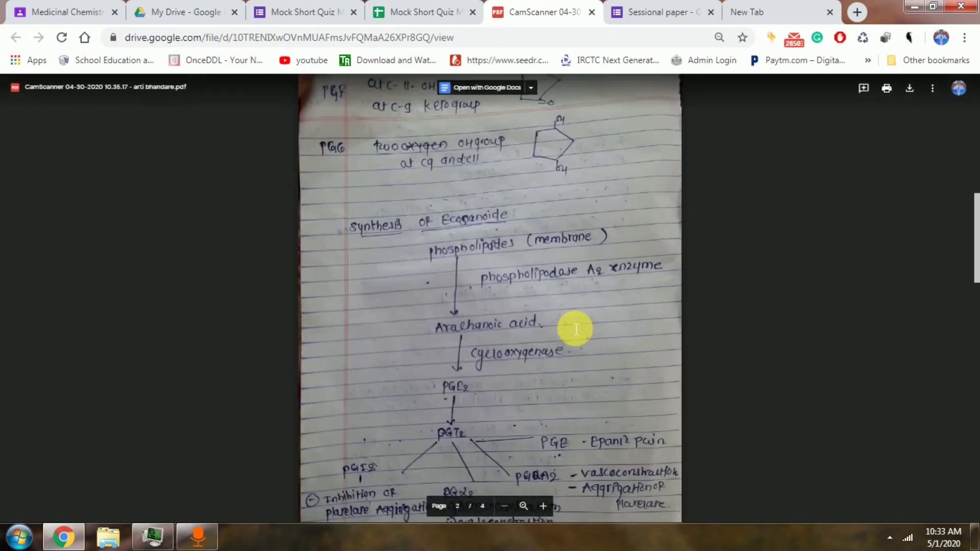
{"action": "scroll", "coordinate": [575, 330], "scroll_direction": "down", "scroll_amount": 15}
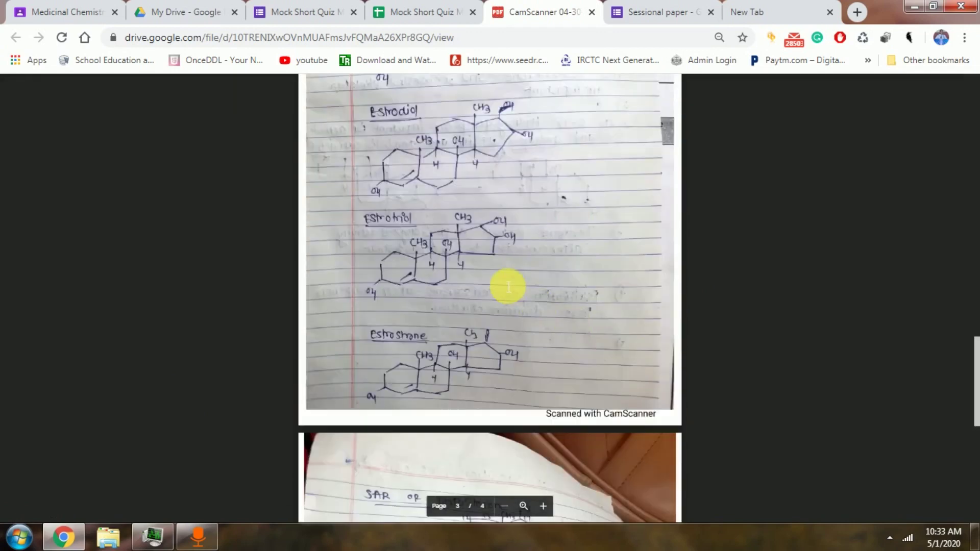
{"action": "scroll", "coordinate": [431, 301], "scroll_direction": "down", "scroll_amount": 7}
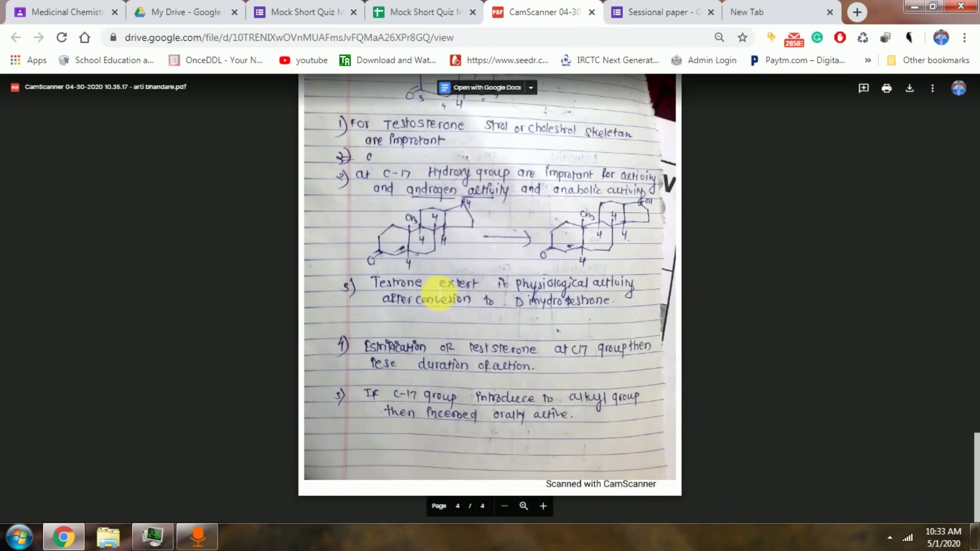
{"action": "scroll", "coordinate": [437, 258], "scroll_direction": "up", "scroll_amount": 5}
{"action": "scroll", "coordinate": [438, 258], "scroll_direction": "down", "scroll_amount": 5}
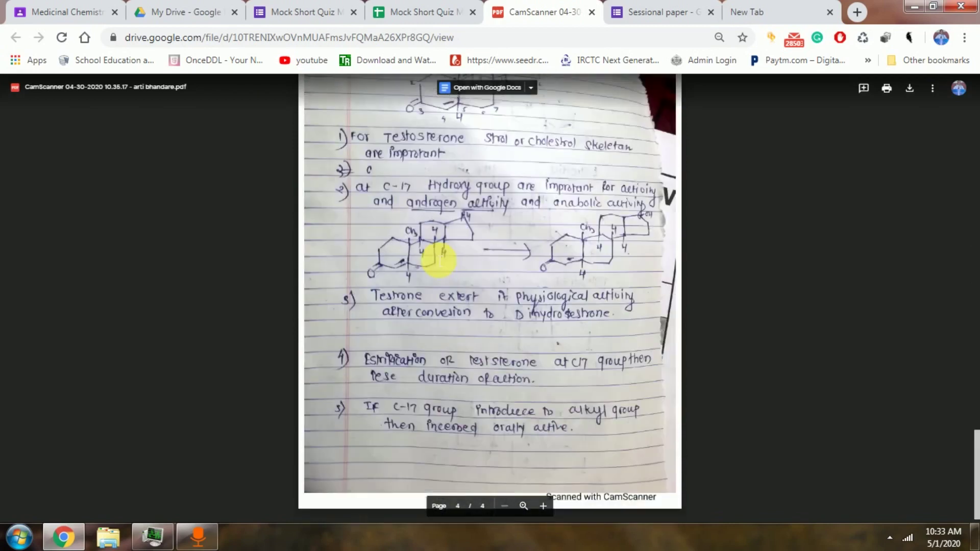
{"action": "middle_click", "coordinate": [508, 12]}
{"action": "left_click", "coordinate": [446, 15]}
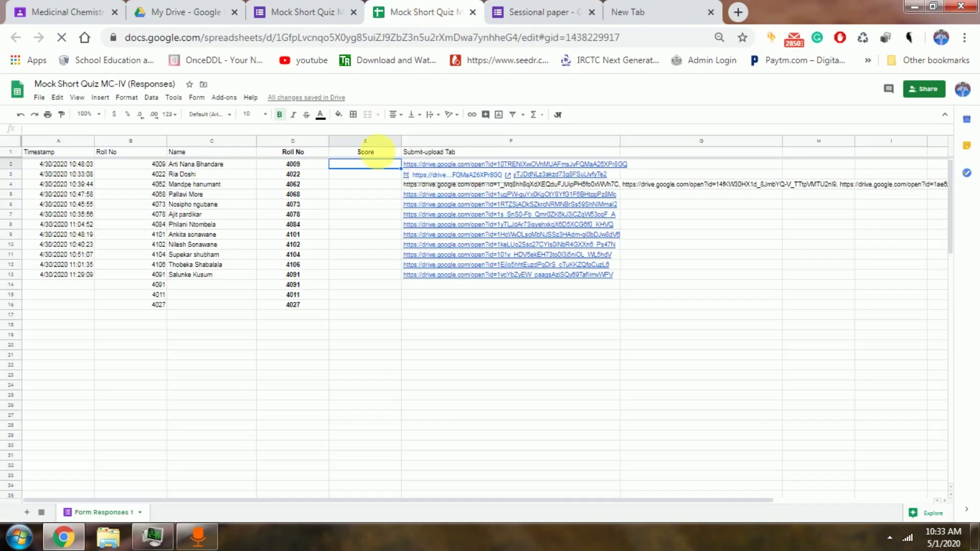
Enter a score of 8 in E2 for roll number 4009, then select the Roll No and Score entries.
{"action": "double_click", "coordinate": [369, 165]}
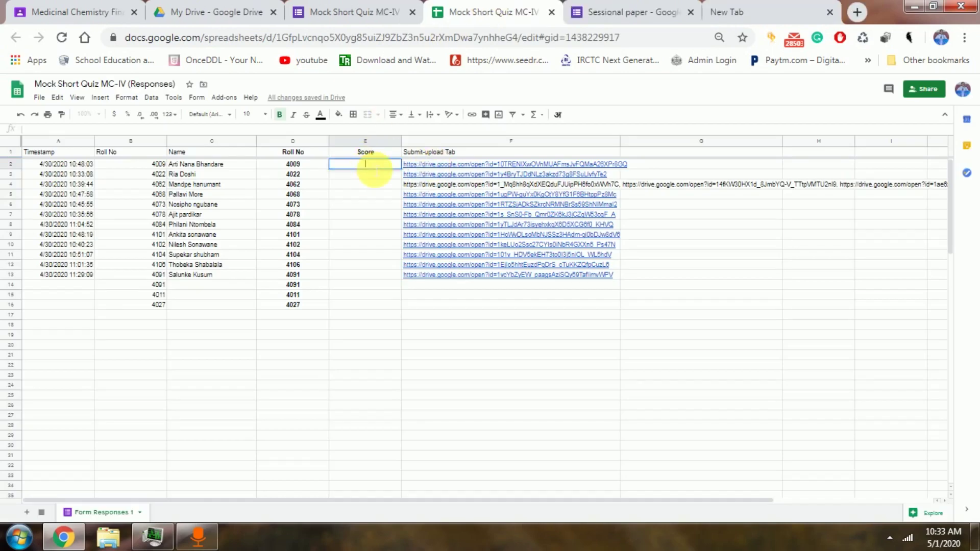
{"action": "type", "text": "8"}
{"action": "key", "text": "Return"}
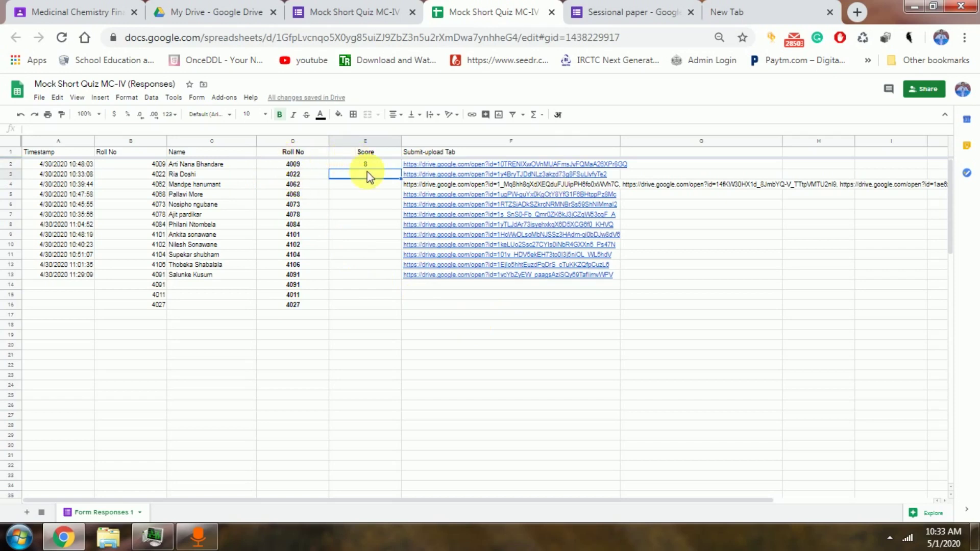
{"action": "left_click_drag", "start_coordinate": [283, 155], "coordinate": [350, 302]}
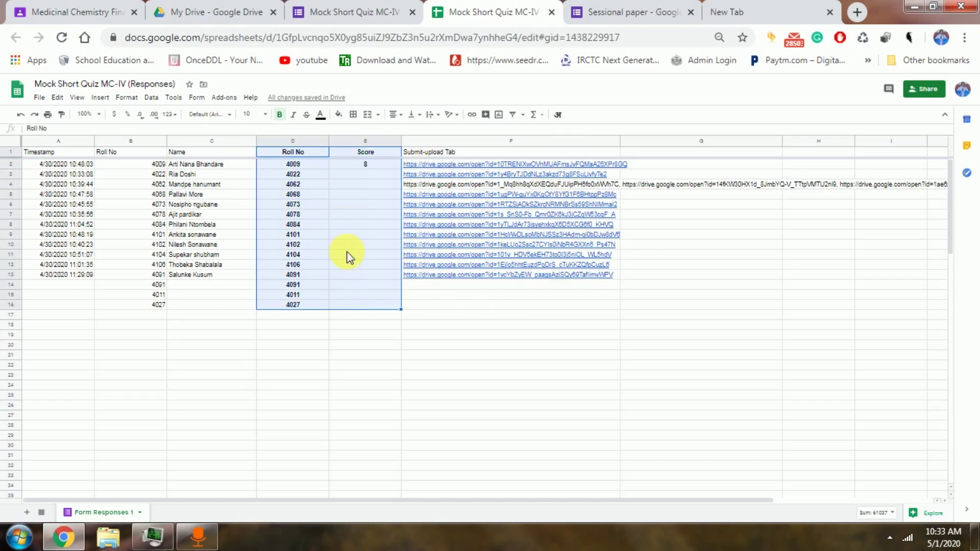